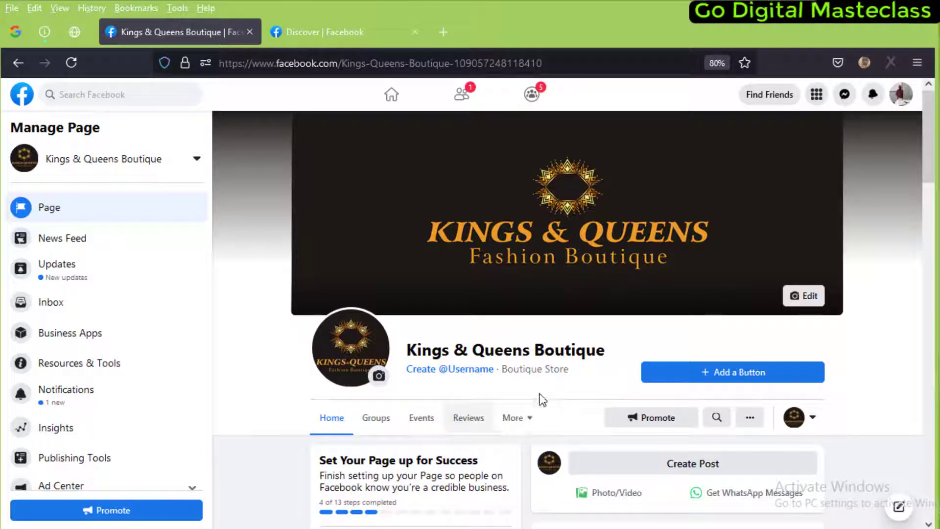
Scroll the Kings & Queens Boutique page, then return to the Facebook home feed
{"action": "scroll", "coordinate": [392, 397], "scroll_direction": "down", "scroll_amount": 1}
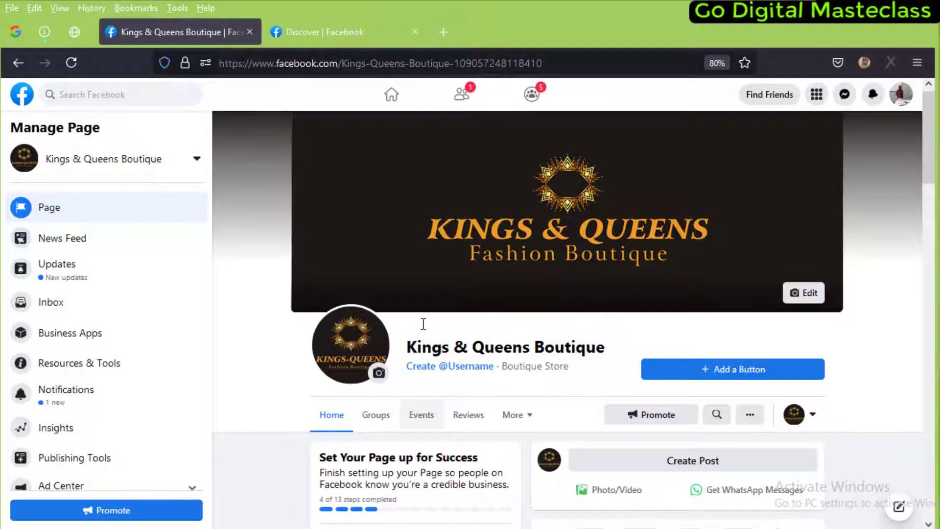
{"action": "scroll", "coordinate": [423, 324], "scroll_direction": "down", "scroll_amount": 2}
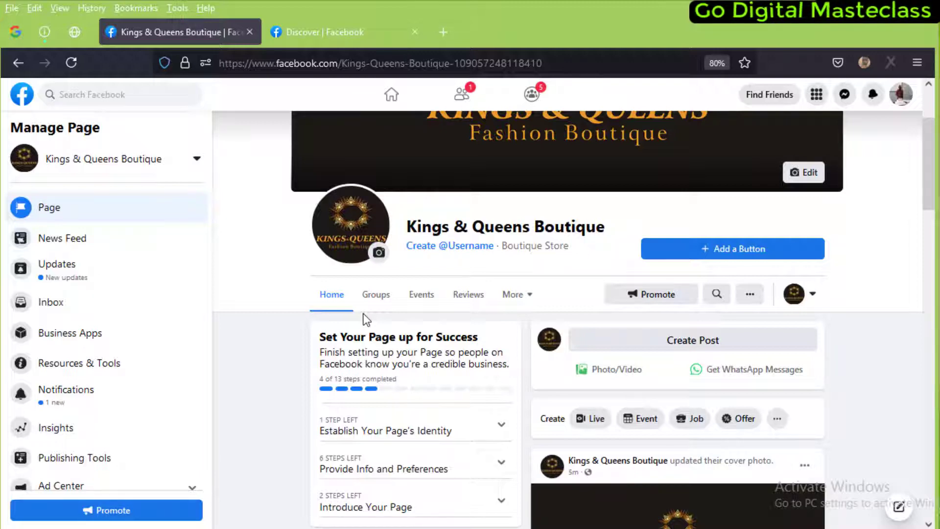
{"action": "left_click", "coordinate": [393, 95]}
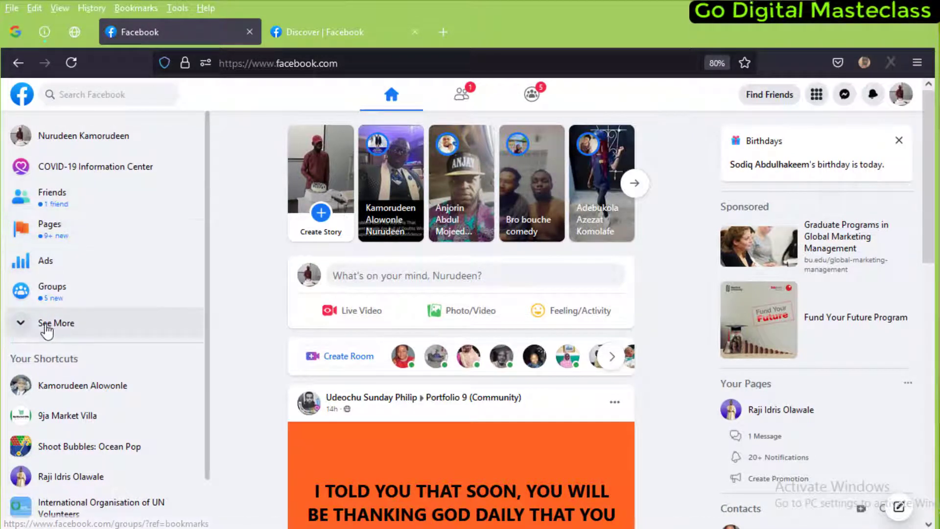
Expand the sidebar with See More and browse the extra shortcuts
{"action": "left_click", "coordinate": [93, 323]}
{"action": "scroll", "coordinate": [90, 307], "scroll_direction": "down", "scroll_amount": 1}
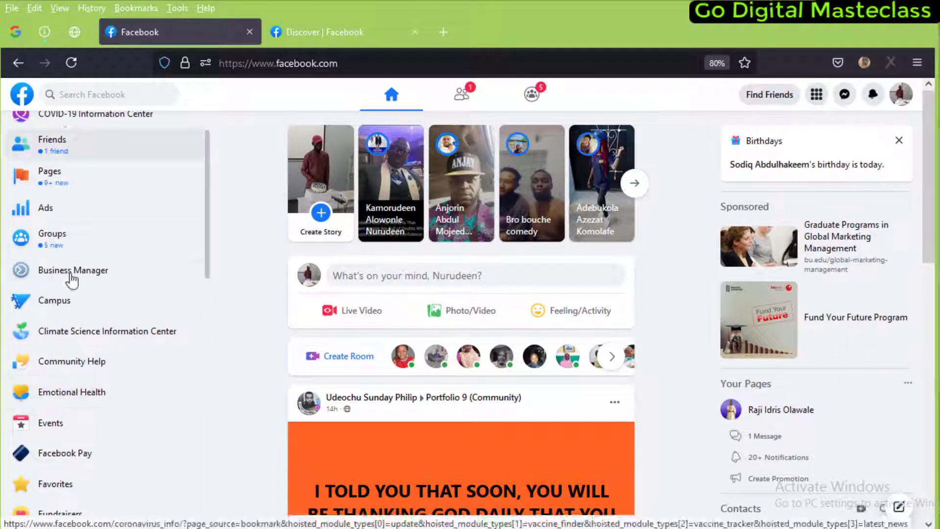
{"action": "scroll", "coordinate": [67, 205], "scroll_direction": "up", "scroll_amount": 1}
{"action": "scroll", "coordinate": [65, 213], "scroll_direction": "down", "scroll_amount": 1}
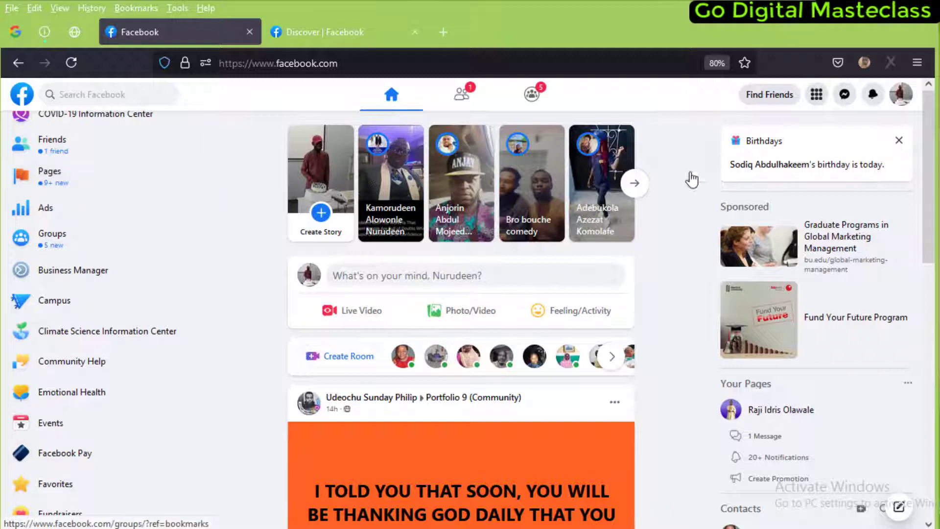
{"action": "scroll", "coordinate": [54, 235], "scroll_direction": "up", "scroll_amount": 2}
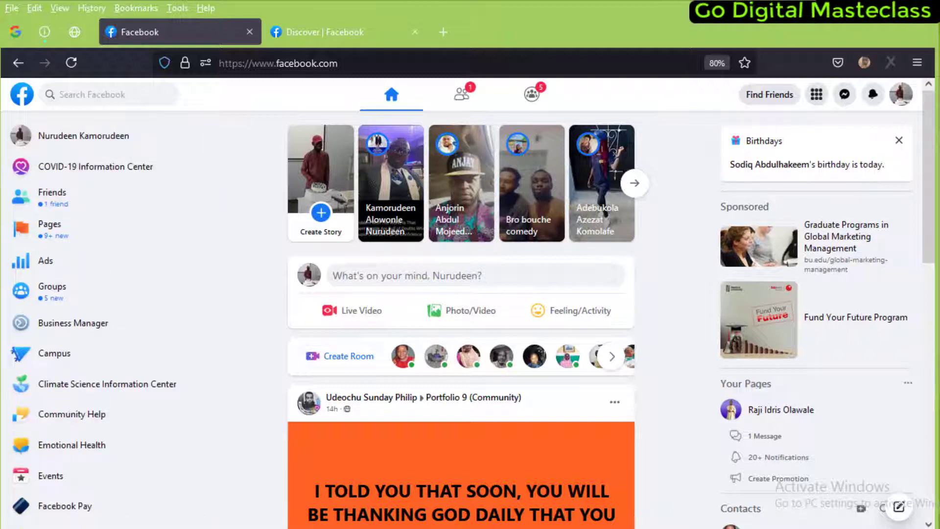
From the full Facebook menu, go to the list of Pages you manage
{"action": "left_click", "coordinate": [817, 96]}
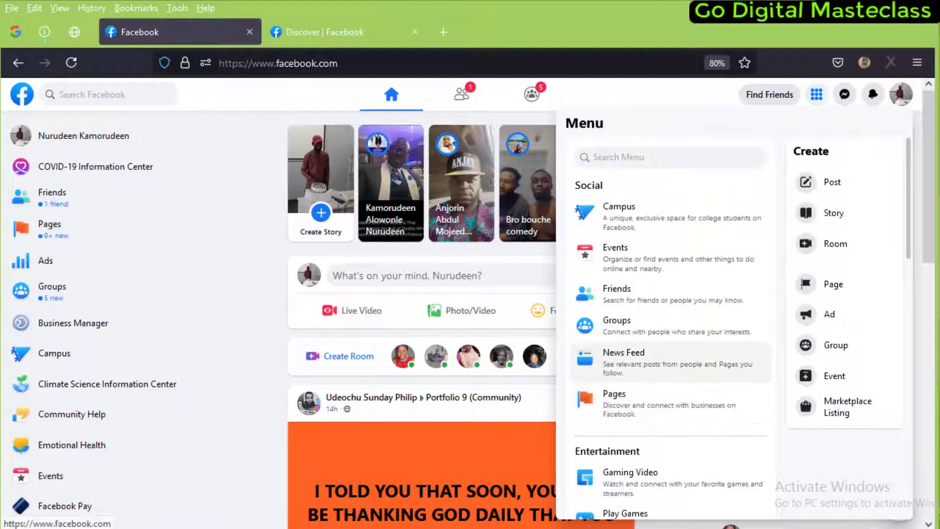
{"action": "left_click", "coordinate": [402, 65]}
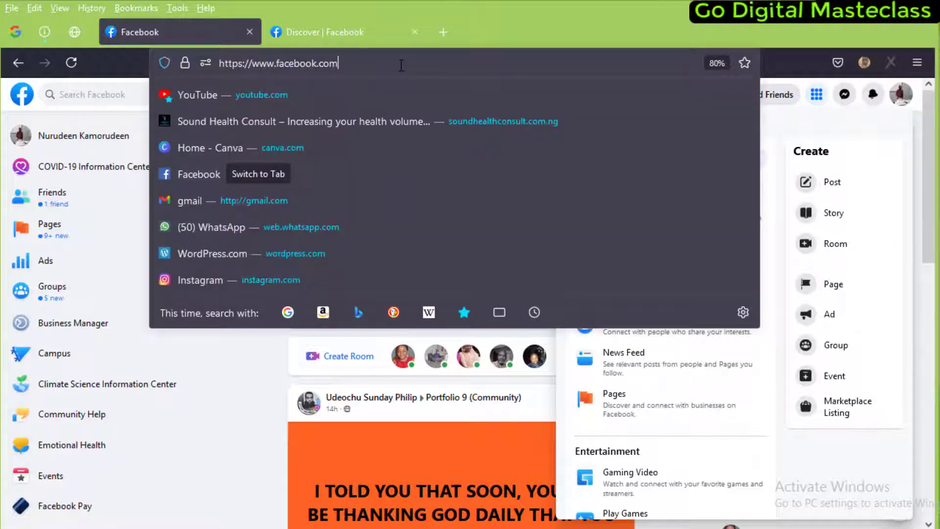
{"action": "type", "text": "/"}
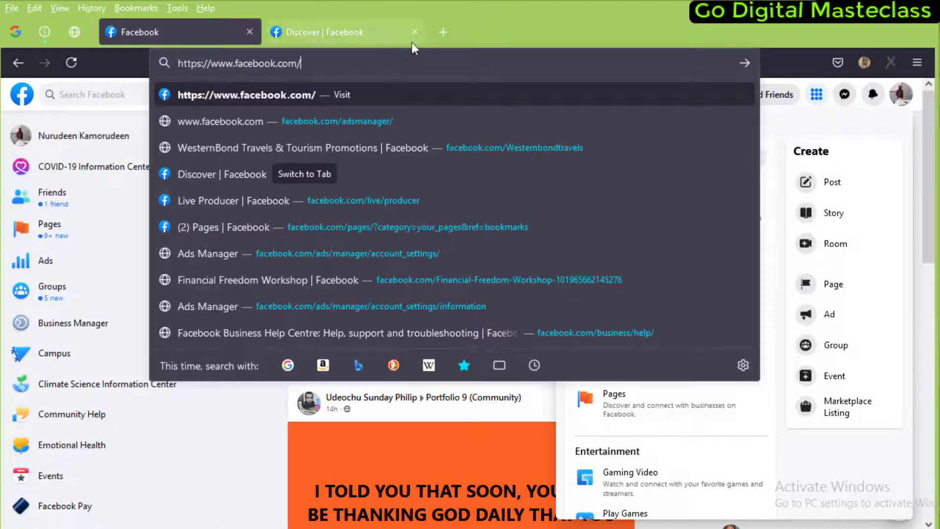
{"action": "left_click", "coordinate": [769, 191]}
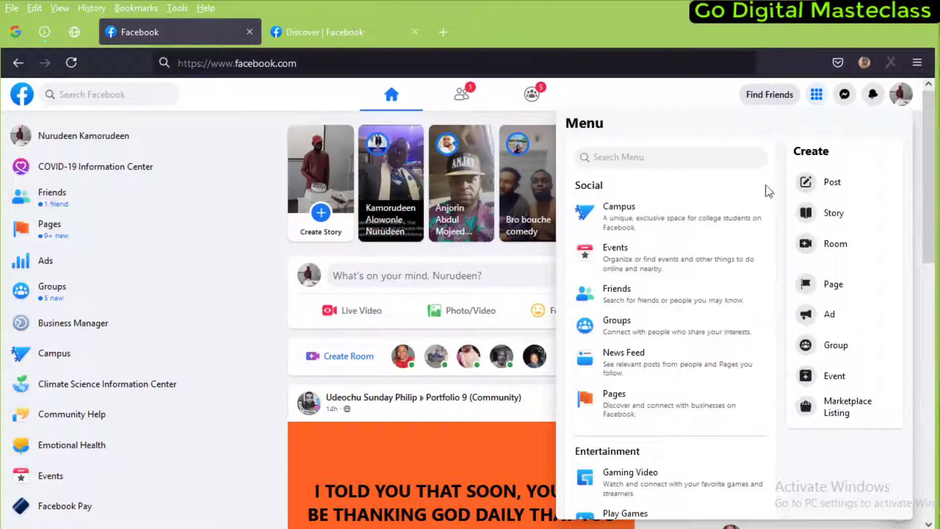
{"action": "left_click", "coordinate": [621, 396]}
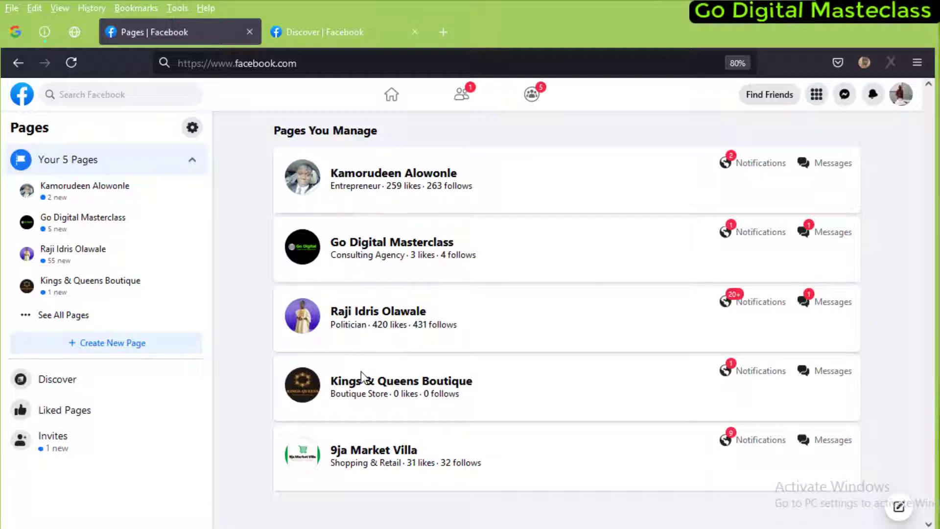
Open Kings & Queens Boutique, leave the WhatsApp prompt, and reveal its More tabs
{"action": "left_click", "coordinate": [402, 385]}
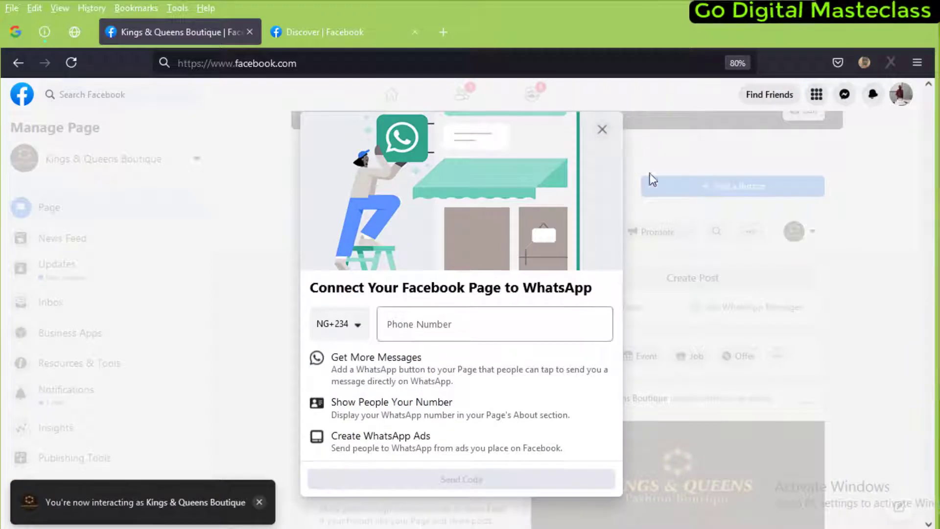
{"action": "left_click", "coordinate": [603, 130]}
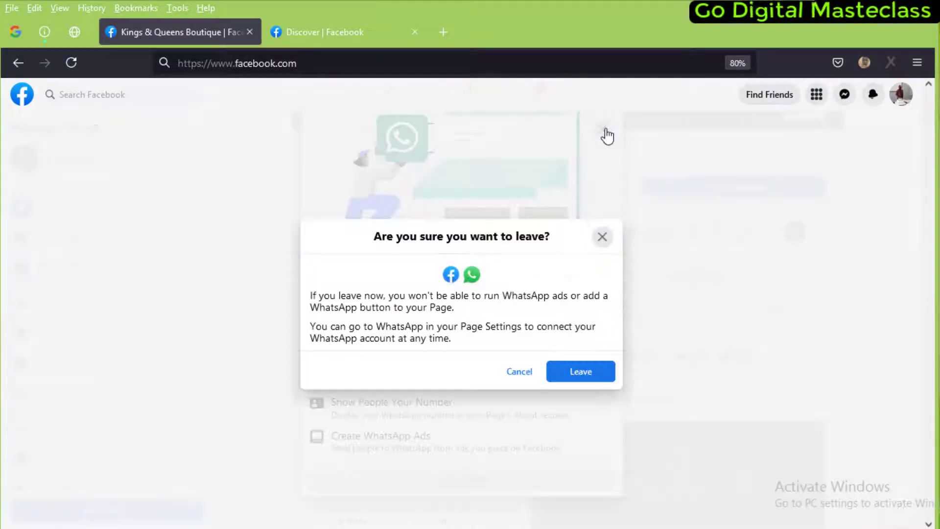
{"action": "left_click", "coordinate": [597, 374]}
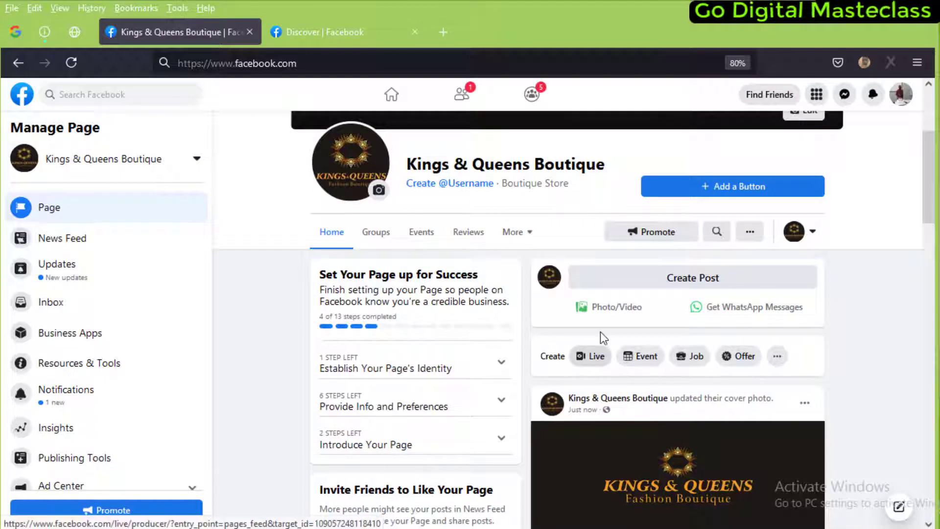
{"action": "left_click", "coordinate": [520, 232]}
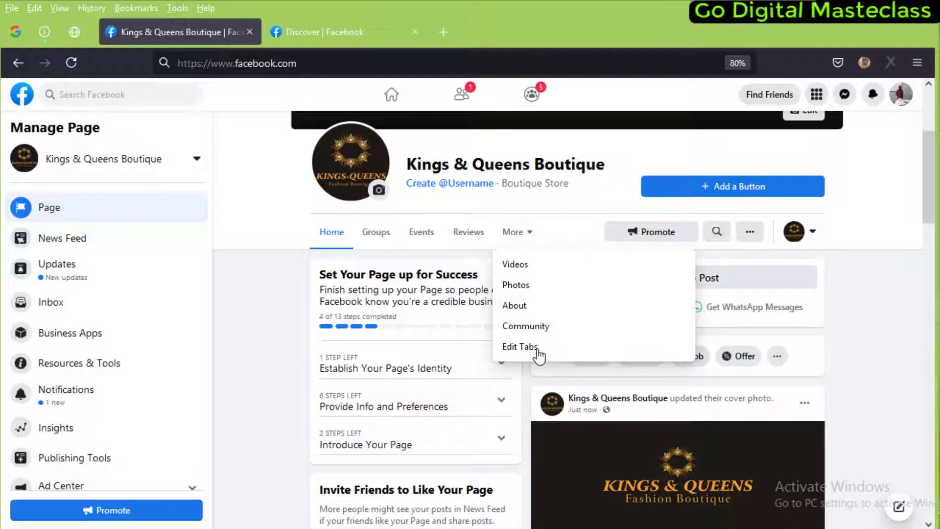
Change the boutique page's template to Shopping and apply it
{"action": "left_click", "coordinate": [521, 347]}
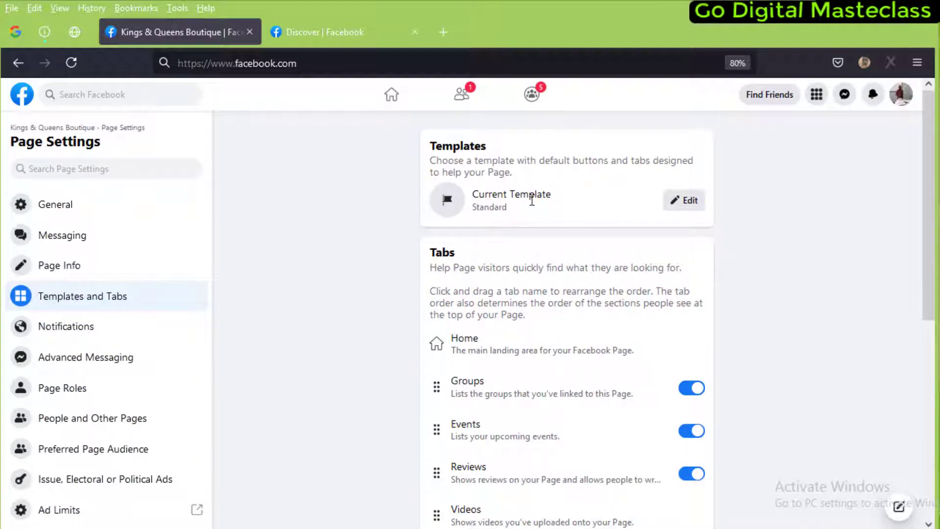
{"action": "left_click", "coordinate": [695, 205]}
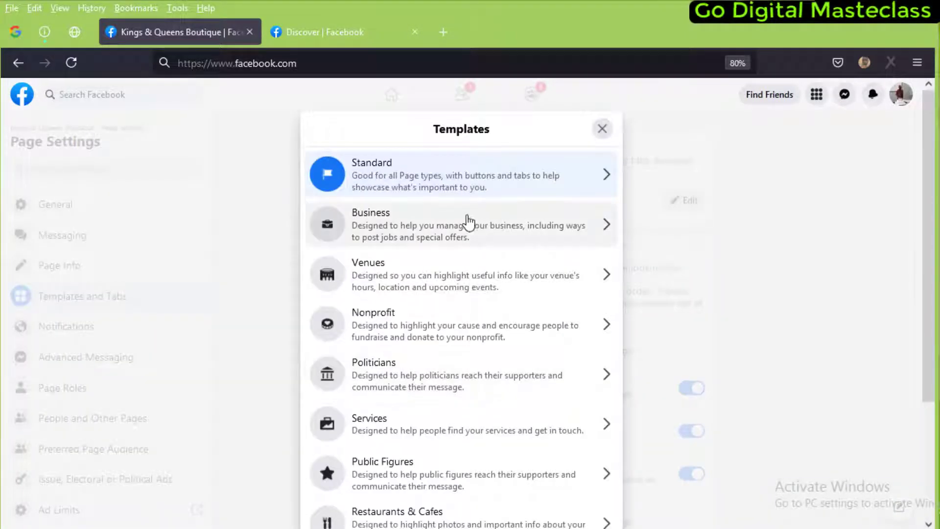
{"action": "scroll", "coordinate": [468, 225], "scroll_direction": "down", "scroll_amount": 2}
{"action": "scroll", "coordinate": [465, 235], "scroll_direction": "down", "scroll_amount": 2}
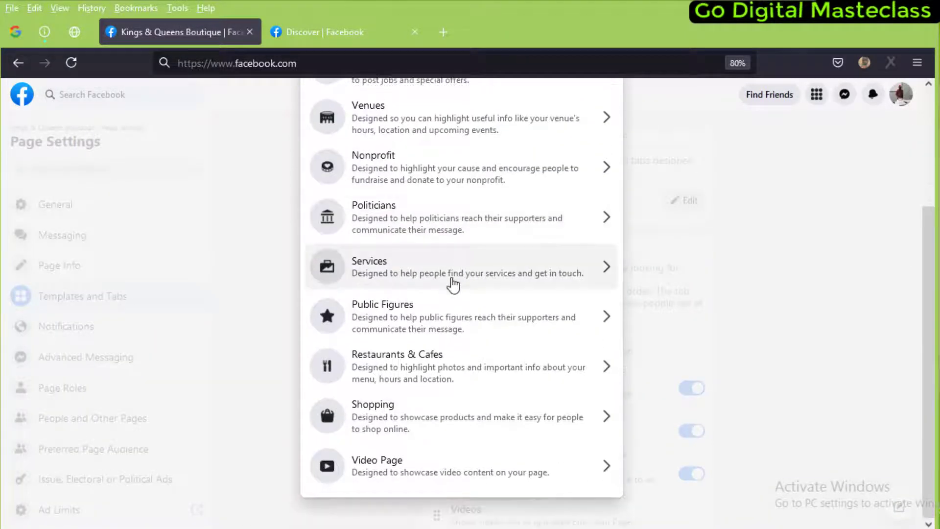
{"action": "scroll", "coordinate": [455, 267], "scroll_direction": "up", "scroll_amount": 4}
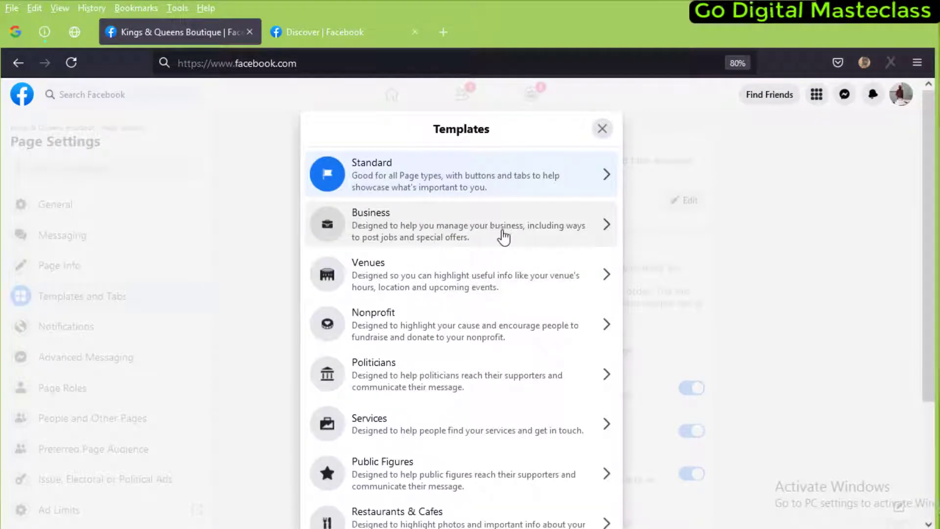
{"action": "scroll", "coordinate": [416, 218], "scroll_direction": "down", "scroll_amount": 3}
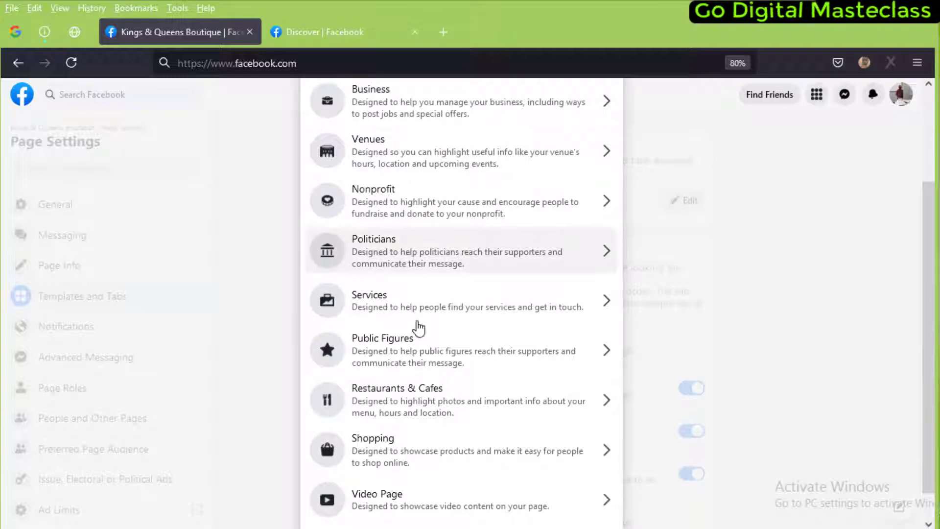
{"action": "scroll", "coordinate": [417, 323], "scroll_direction": "down", "scroll_amount": 1}
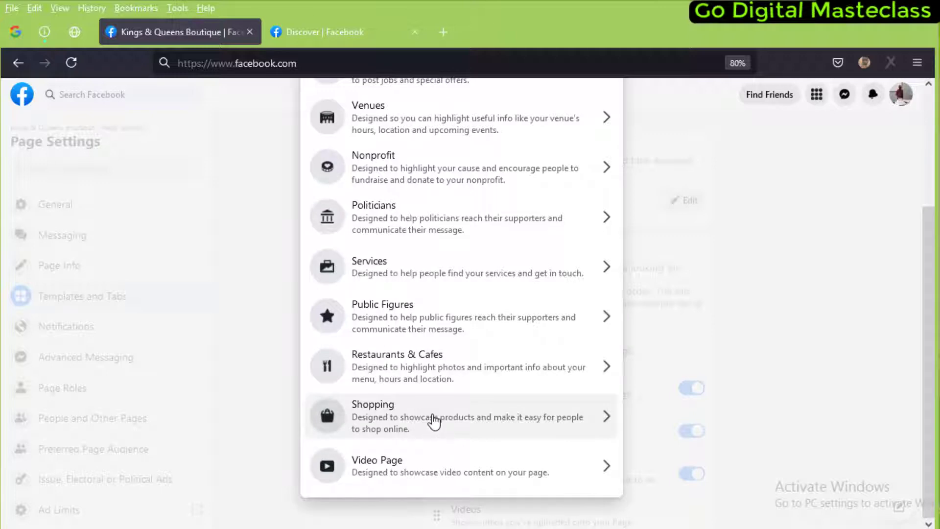
{"action": "left_click", "coordinate": [433, 420]}
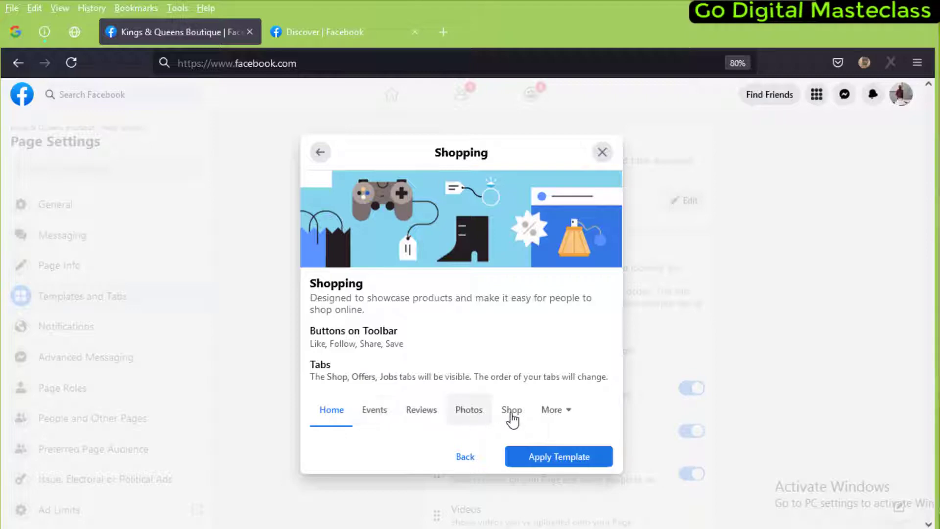
{"action": "left_click", "coordinate": [557, 461]}
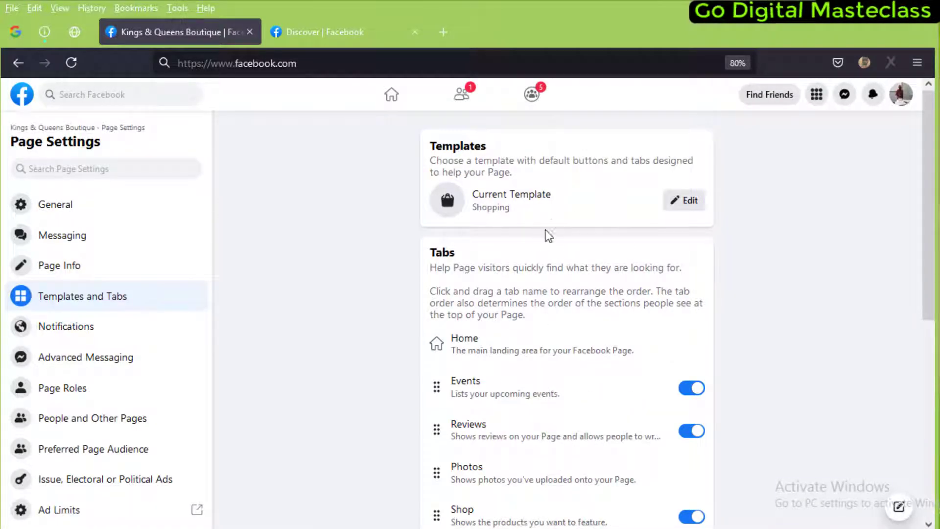
Return to the boutique page, dismiss the WhatsApp prompt, and show the More tabs list
{"action": "left_click", "coordinate": [59, 205]}
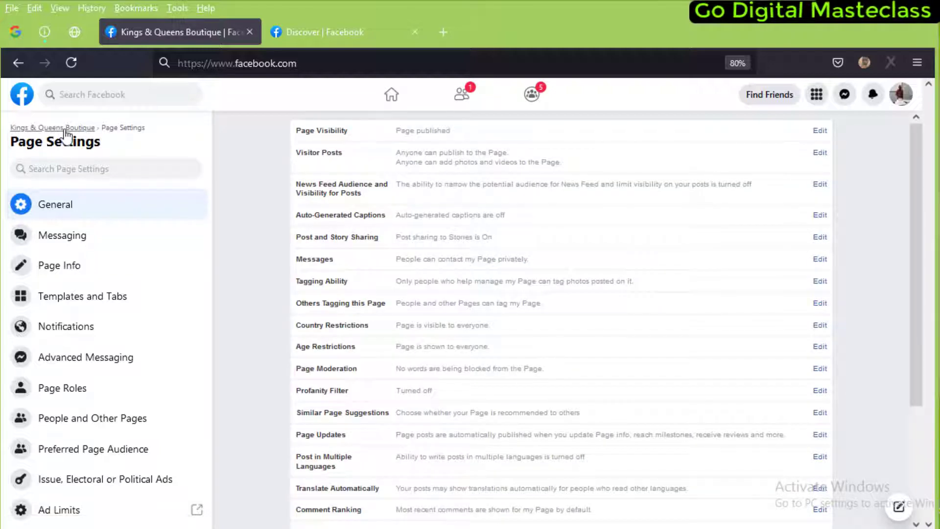
{"action": "left_click", "coordinate": [66, 130]}
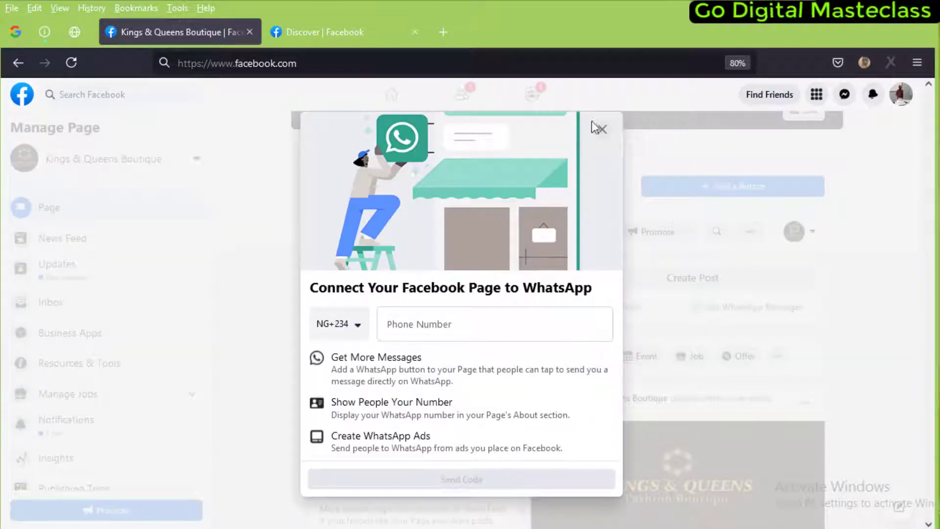
{"action": "left_click", "coordinate": [601, 130]}
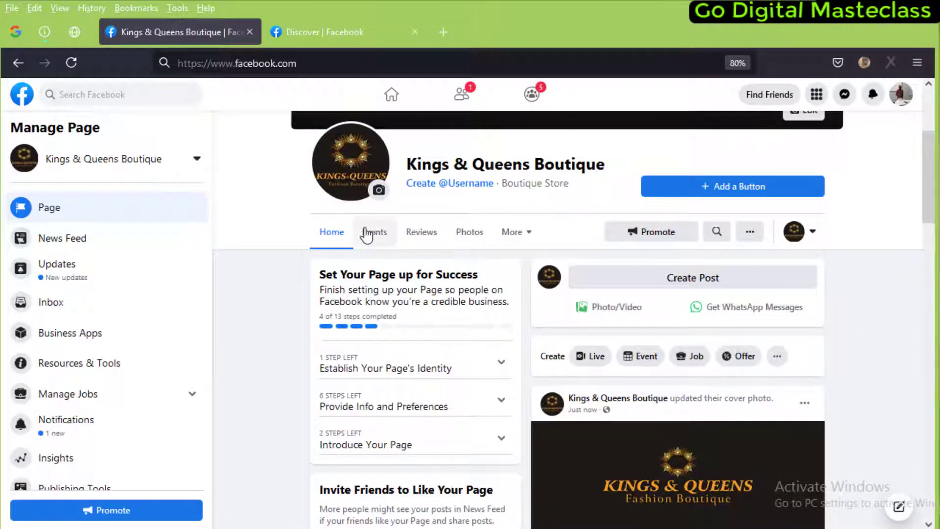
{"action": "left_click", "coordinate": [533, 238]}
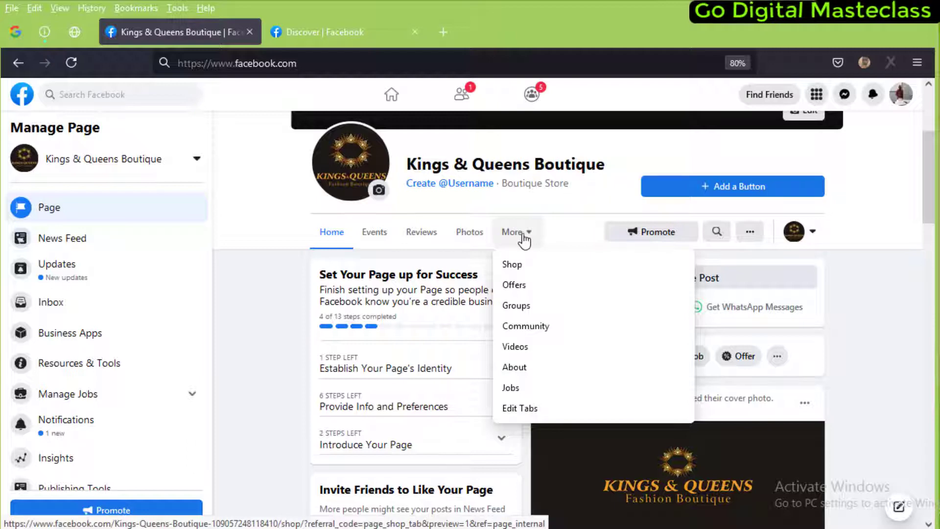
In Edit Tabs, move Shop to the first position right after Home
{"action": "left_click", "coordinate": [538, 414]}
{"action": "scroll", "coordinate": [534, 413], "scroll_direction": "down", "scroll_amount": 6}
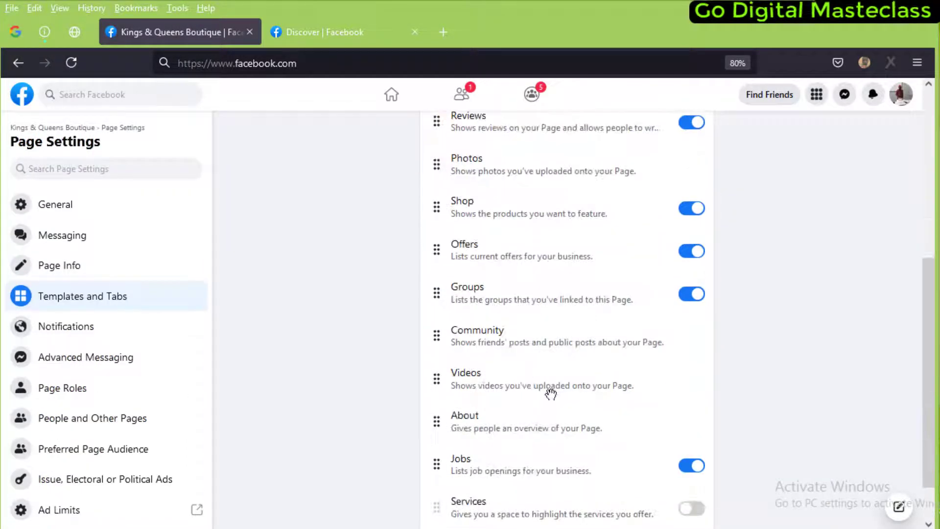
{"action": "scroll", "coordinate": [518, 368], "scroll_direction": "up", "scroll_amount": 6}
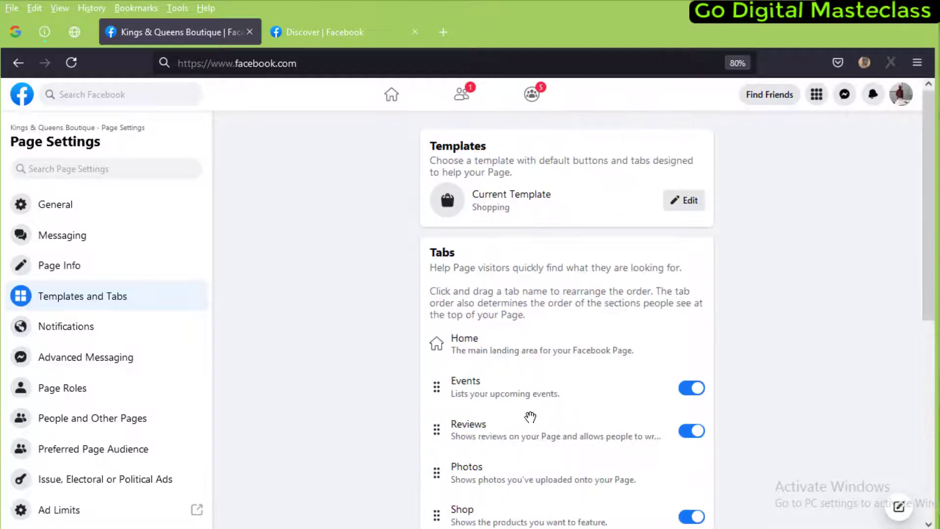
{"action": "scroll", "coordinate": [504, 262], "scroll_direction": "down", "scroll_amount": 3}
{"action": "scroll", "coordinate": [514, 346], "scroll_direction": "up", "scroll_amount": 3}
{"action": "scroll", "coordinate": [472, 437], "scroll_direction": "down", "scroll_amount": 3}
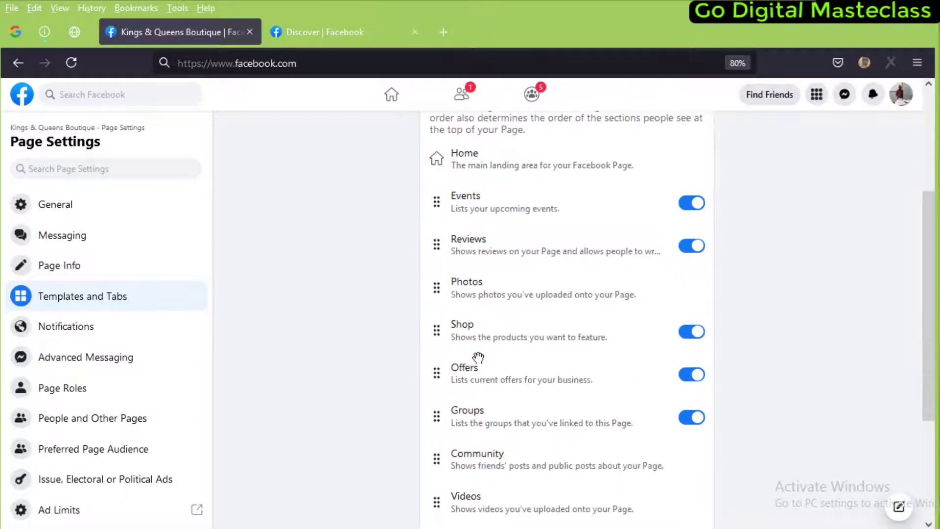
{"action": "scroll", "coordinate": [448, 353], "scroll_direction": "up", "scroll_amount": 1}
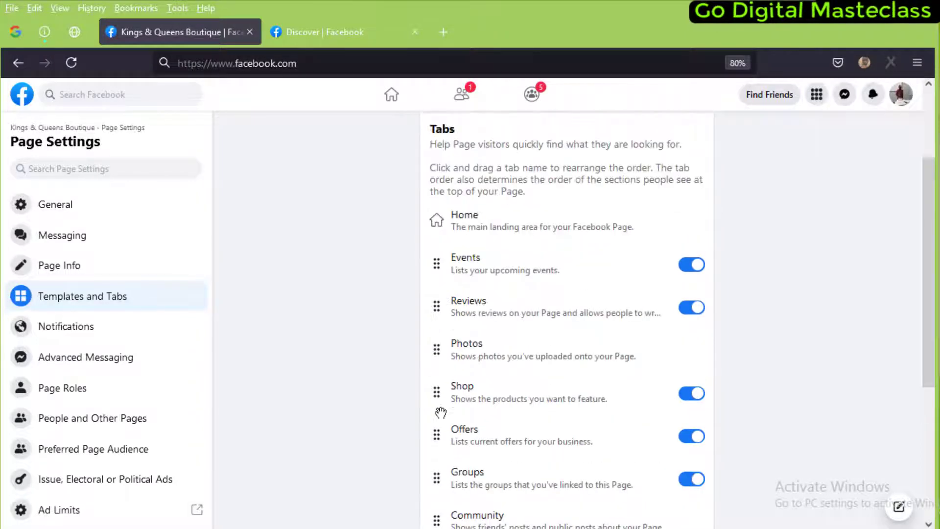
{"action": "left_click_drag", "start_coordinate": [437, 391], "coordinate": [443, 260]}
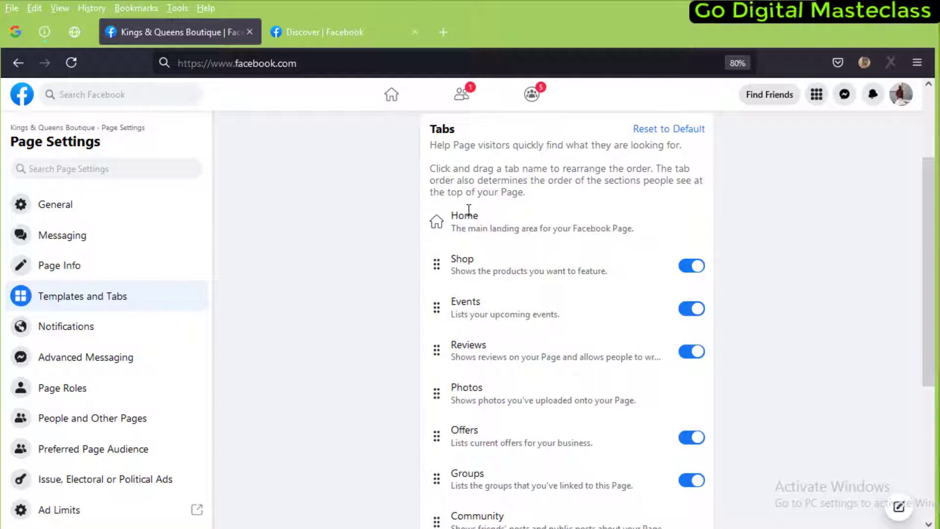
{"action": "scroll", "coordinate": [470, 394], "scroll_direction": "down", "scroll_amount": 2}
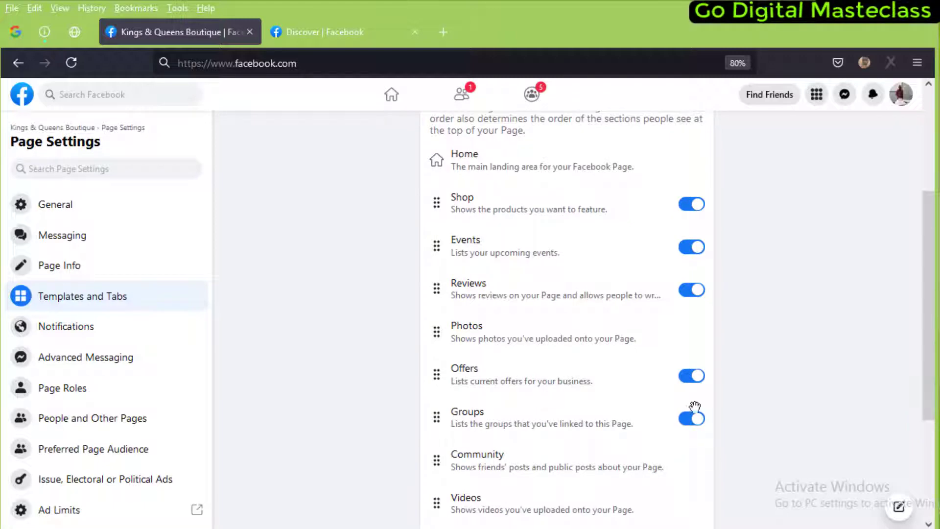
Turn off the Groups and Jobs tabs
{"action": "left_click", "coordinate": [691, 421]}
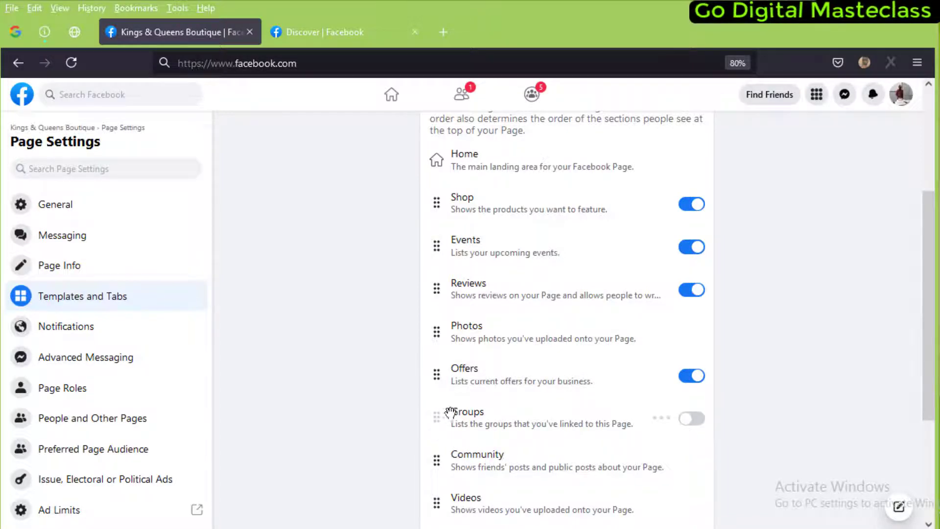
{"action": "scroll", "coordinate": [466, 412], "scroll_direction": "down", "scroll_amount": 2}
{"action": "scroll", "coordinate": [463, 421], "scroll_direction": "down", "scroll_amount": 4}
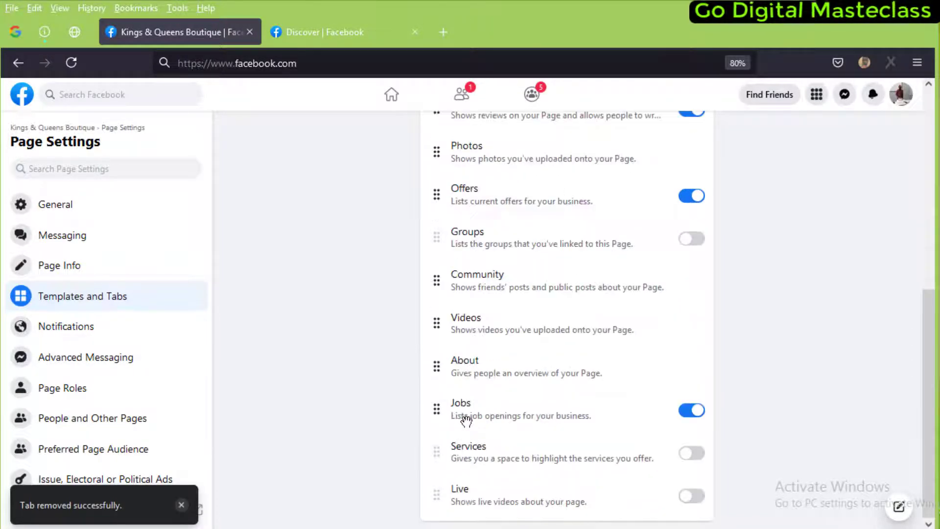
{"action": "left_click", "coordinate": [693, 420]}
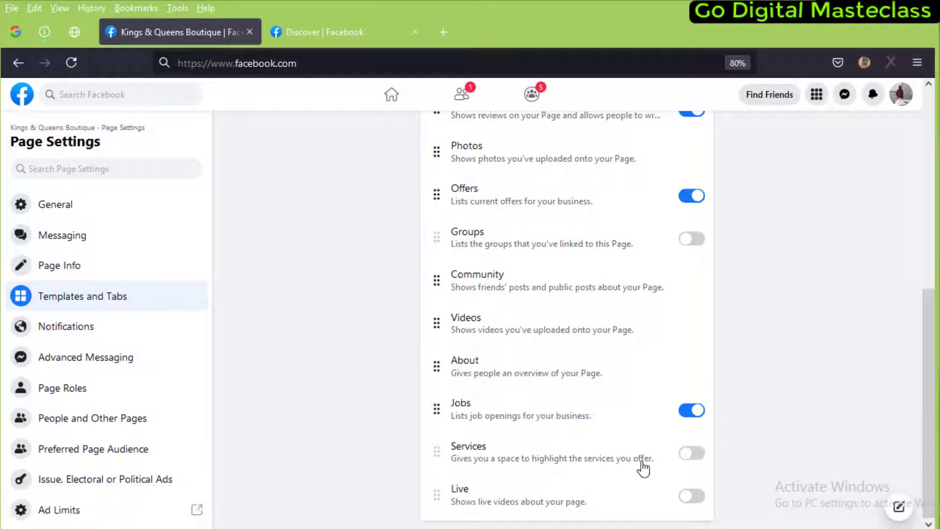
{"action": "scroll", "coordinate": [483, 363], "scroll_direction": "up", "scroll_amount": 4}
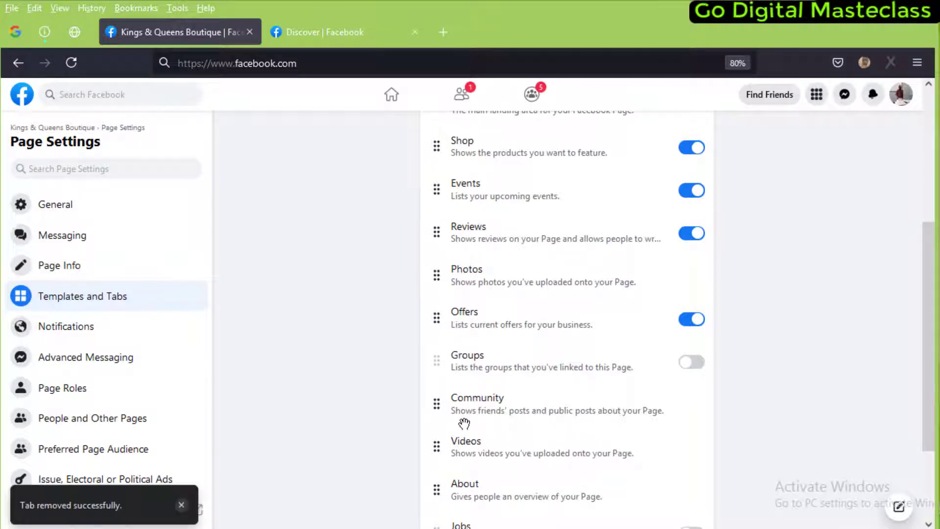
Reorder tabs: Offers below Shop, Reviews above Events, About and Videos above Photos
{"action": "left_click_drag", "start_coordinate": [436, 318], "coordinate": [445, 178]}
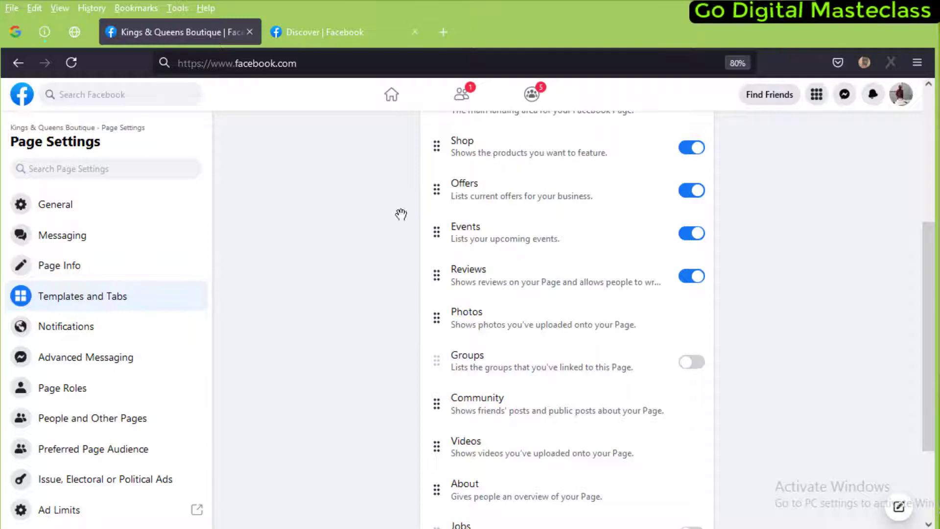
{"action": "left_click_drag", "start_coordinate": [437, 280], "coordinate": [435, 231]}
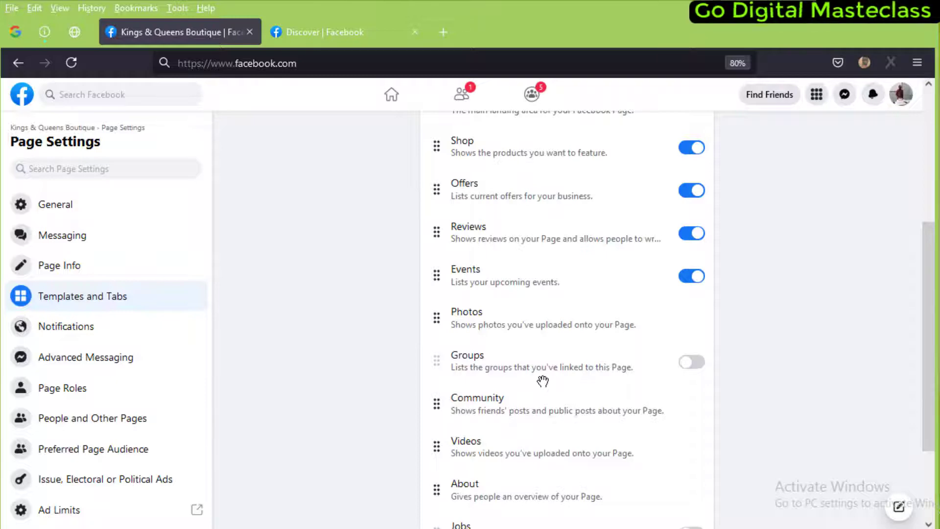
{"action": "scroll", "coordinate": [495, 454], "scroll_direction": "down", "scroll_amount": 2}
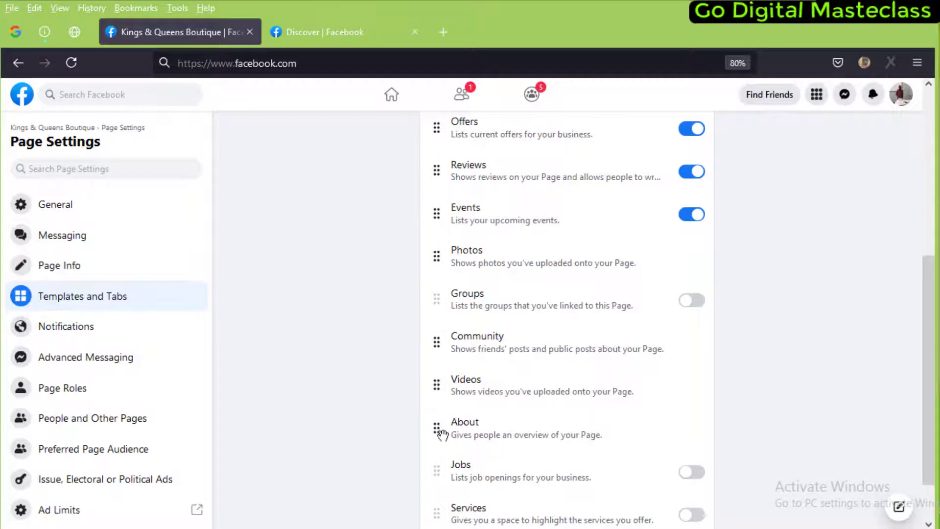
{"action": "left_click_drag", "start_coordinate": [438, 429], "coordinate": [445, 255]}
{"action": "scroll", "coordinate": [576, 242], "scroll_direction": "down", "scroll_amount": 1}
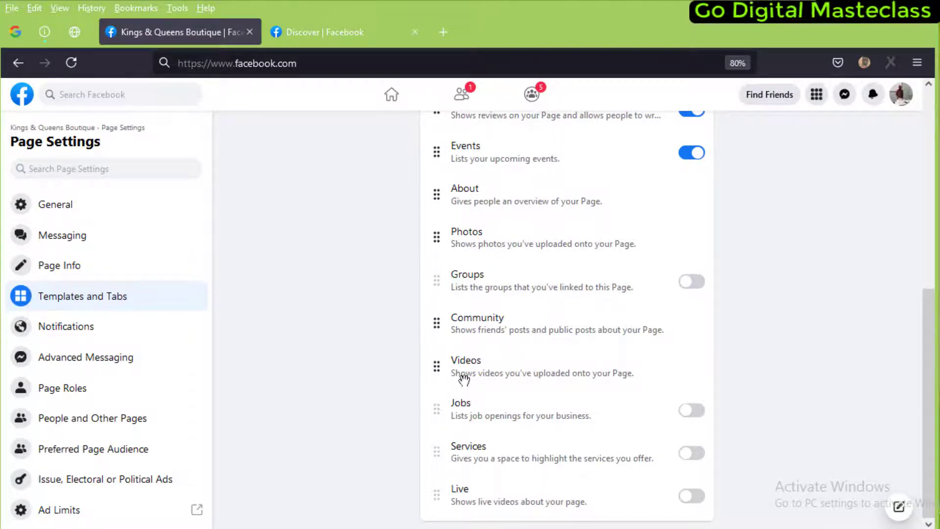
{"action": "left_click_drag", "start_coordinate": [439, 367], "coordinate": [444, 290]}
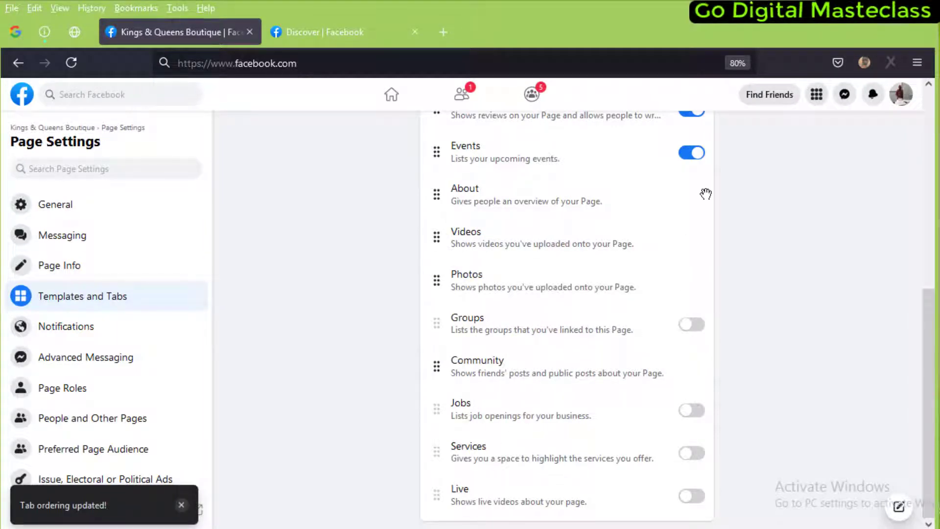
{"action": "scroll", "coordinate": [547, 216], "scroll_direction": "up", "scroll_amount": 5}
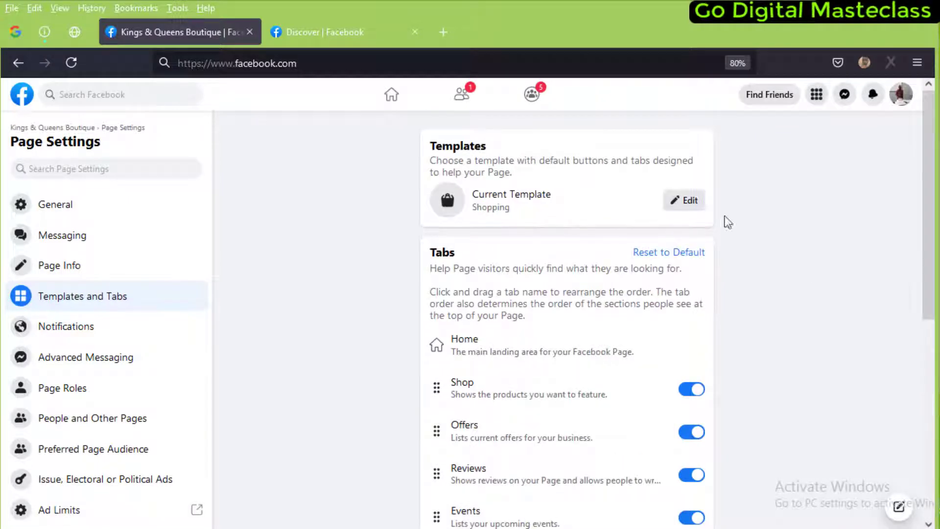
Move the Live tab below Photos, switch it on, and show General settings
{"action": "scroll", "coordinate": [583, 366], "scroll_direction": "down", "scroll_amount": 5}
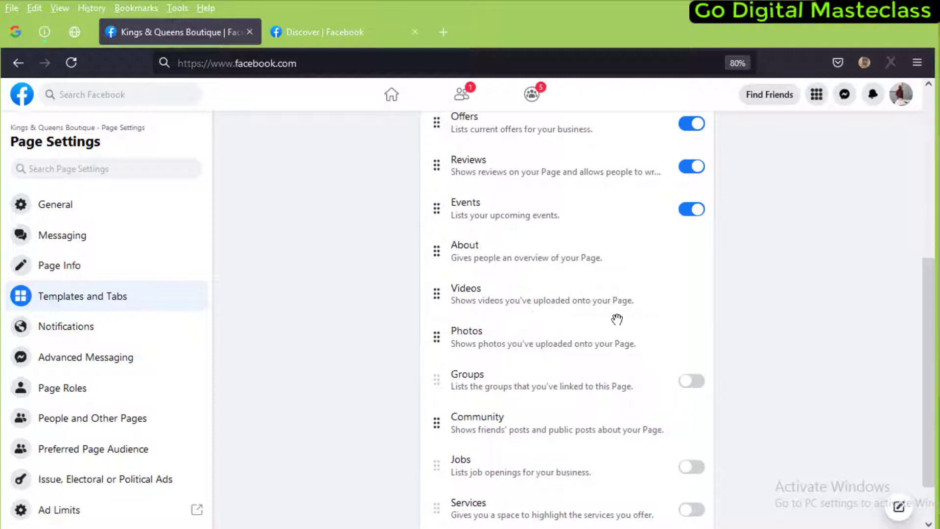
{"action": "scroll", "coordinate": [554, 402], "scroll_direction": "down", "scroll_amount": 1}
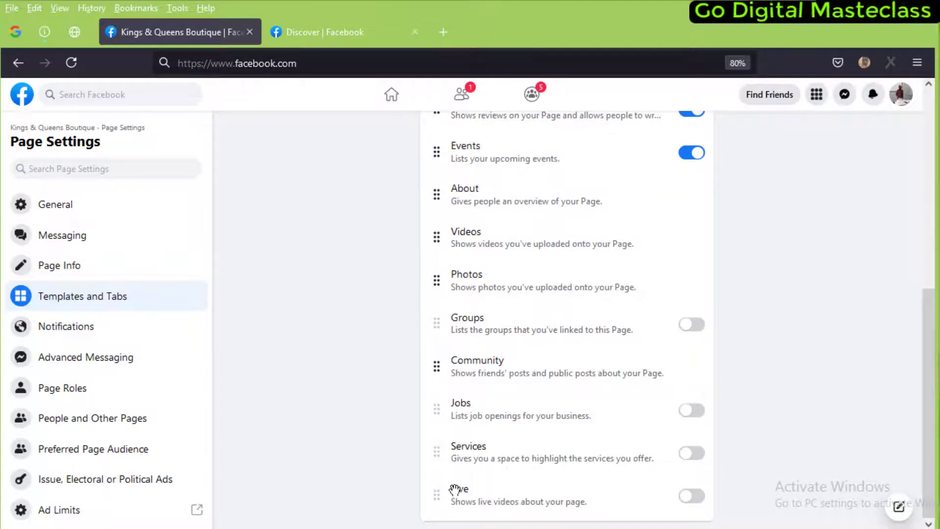
{"action": "left_click_drag", "start_coordinate": [436, 452], "coordinate": [439, 313]}
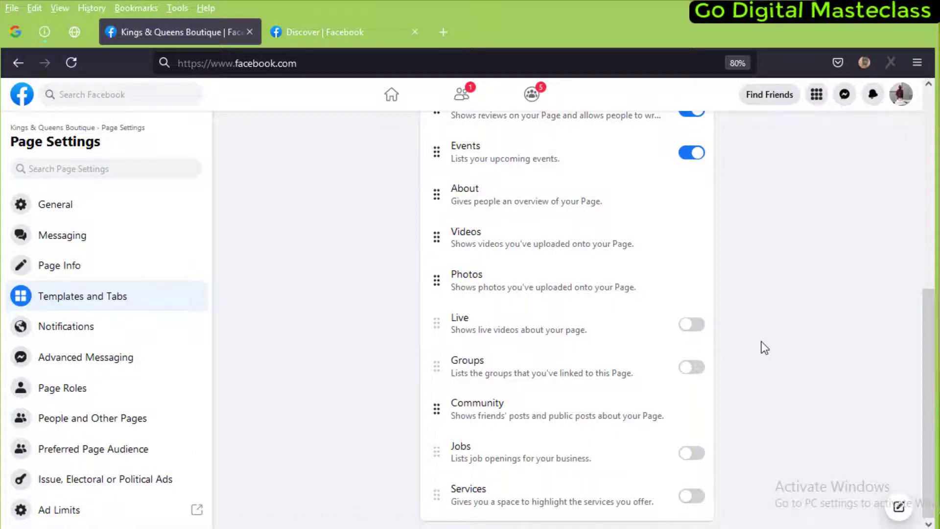
{"action": "left_click", "coordinate": [689, 327]}
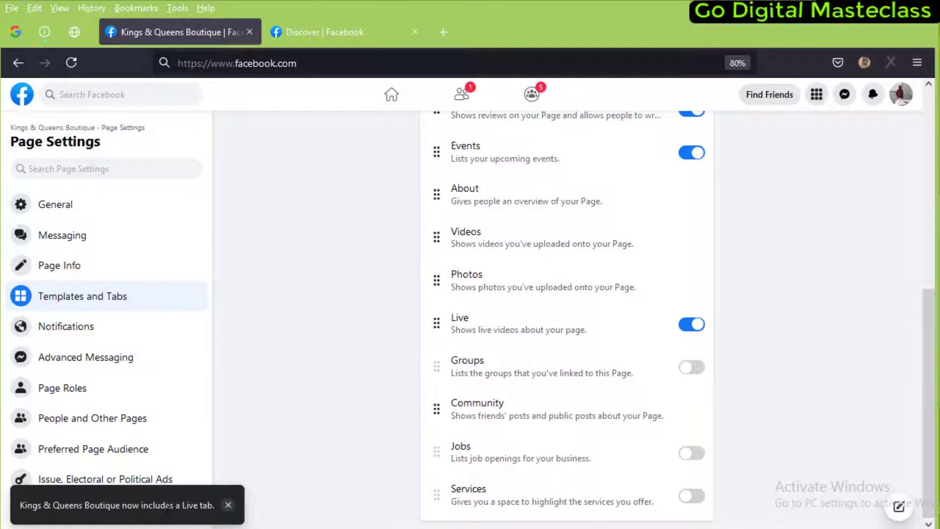
{"action": "left_click_drag", "start_coordinate": [222, 503], "coordinate": [155, 505]}
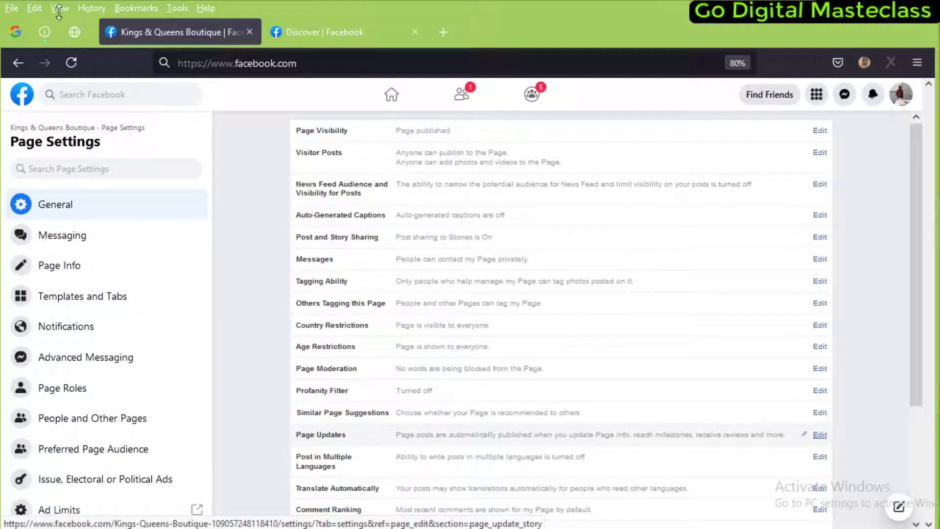
Go back to the boutique page and leave the WhatsApp connection prompt unconnected
{"action": "left_click", "coordinate": [57, 132]}
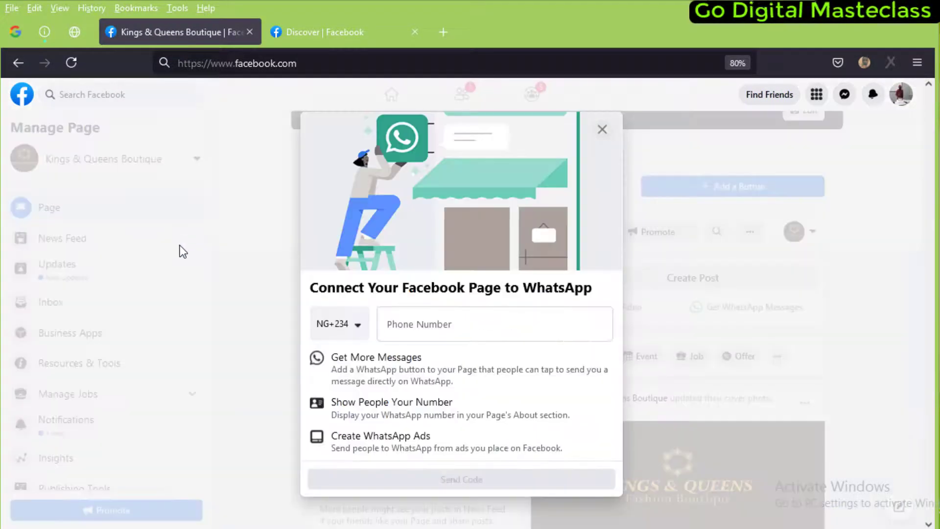
{"action": "left_click", "coordinate": [602, 129]}
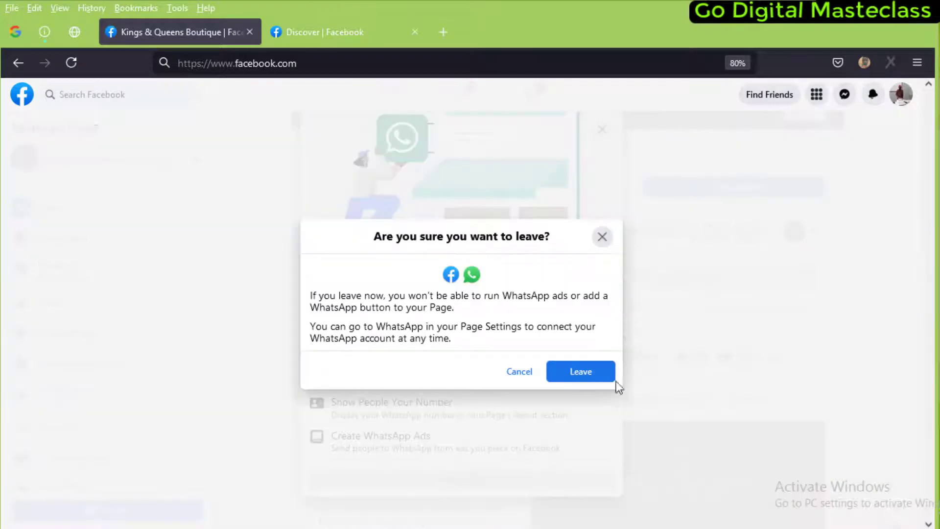
{"action": "left_click", "coordinate": [581, 371]}
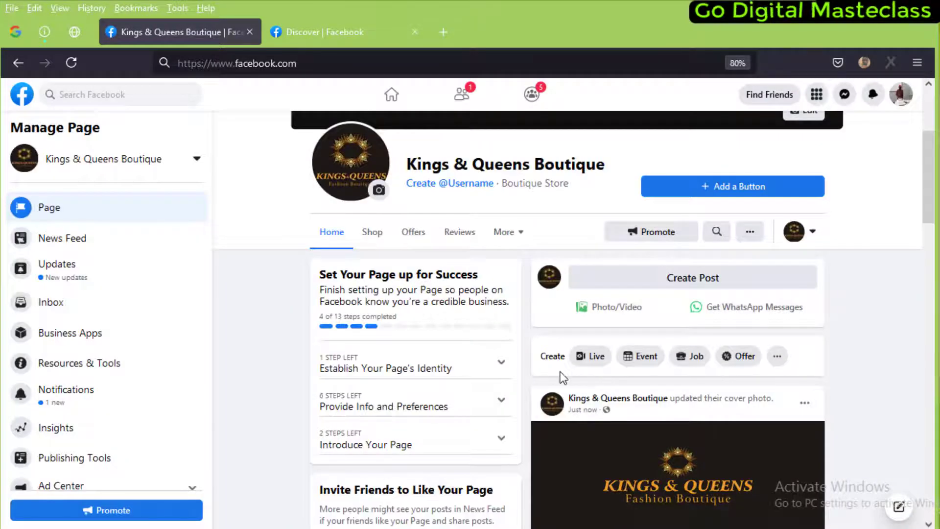
{"action": "scroll", "coordinate": [594, 364], "scroll_direction": "down", "scroll_amount": 2}
{"action": "scroll", "coordinate": [510, 368], "scroll_direction": "down", "scroll_amount": 3}
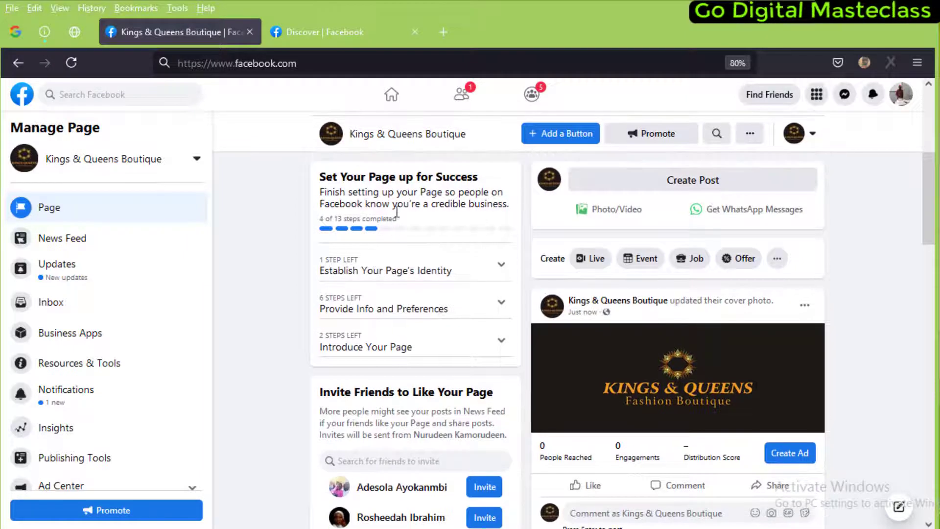
{"action": "scroll", "coordinate": [397, 216], "scroll_direction": "up", "scroll_amount": 3}
{"action": "scroll", "coordinate": [401, 385], "scroll_direction": "down", "scroll_amount": 3}
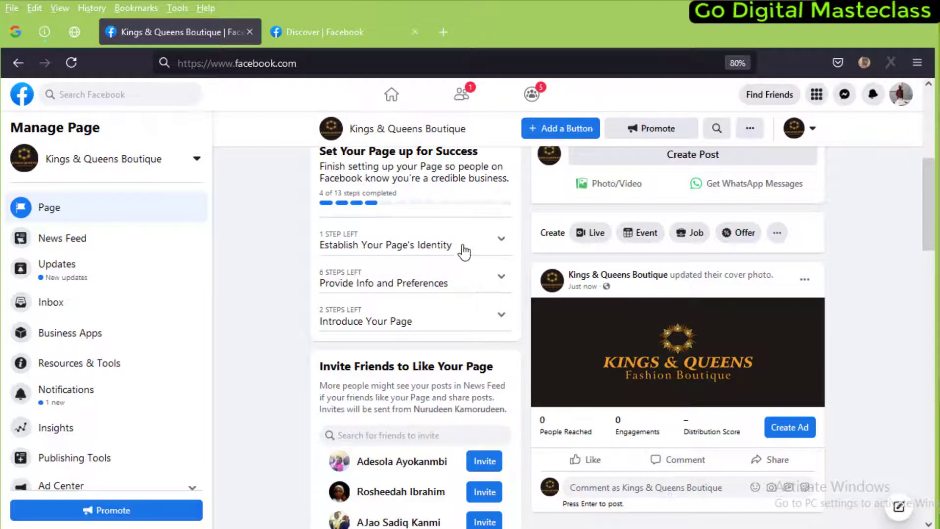
Browse the setup checklist sections, leaving Provide Info and Preferences expanded
{"action": "left_click", "coordinate": [444, 249]}
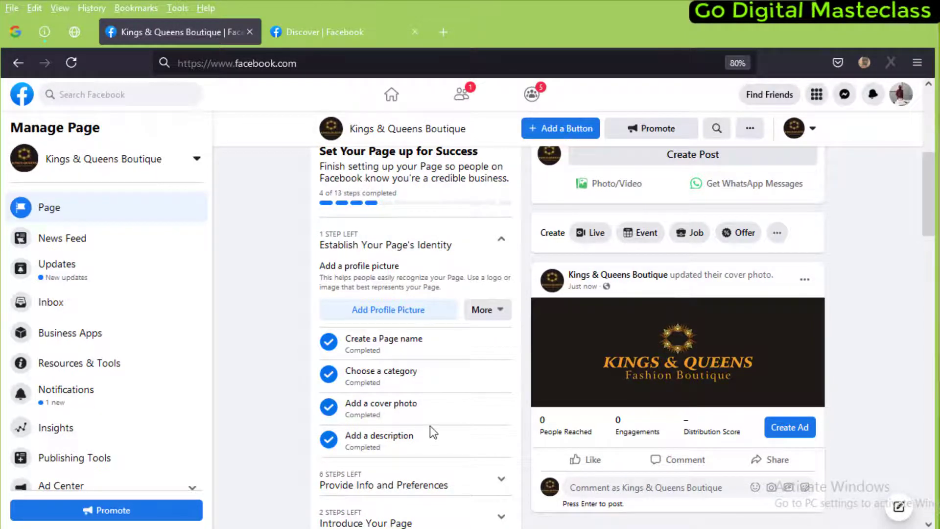
{"action": "scroll", "coordinate": [470, 294], "scroll_direction": "down", "scroll_amount": 1}
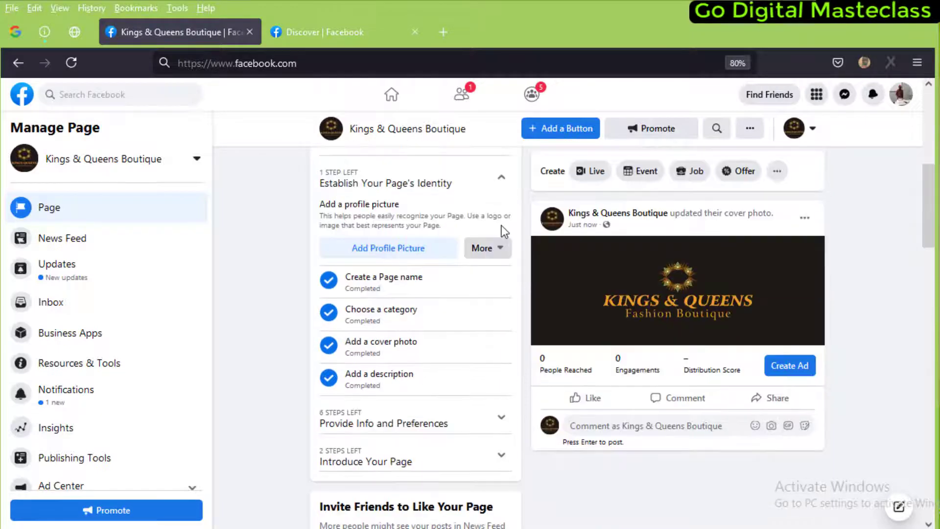
{"action": "left_click", "coordinate": [498, 182]}
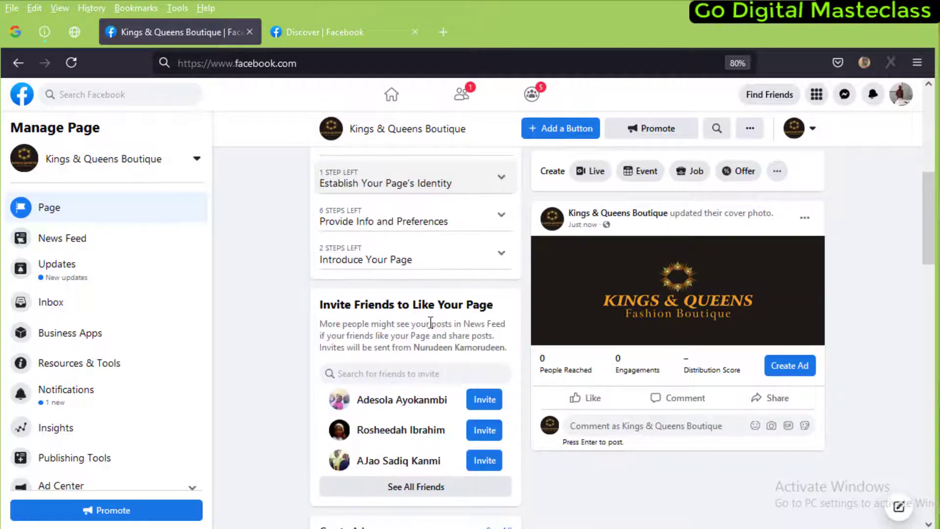
{"action": "left_click", "coordinate": [423, 257]}
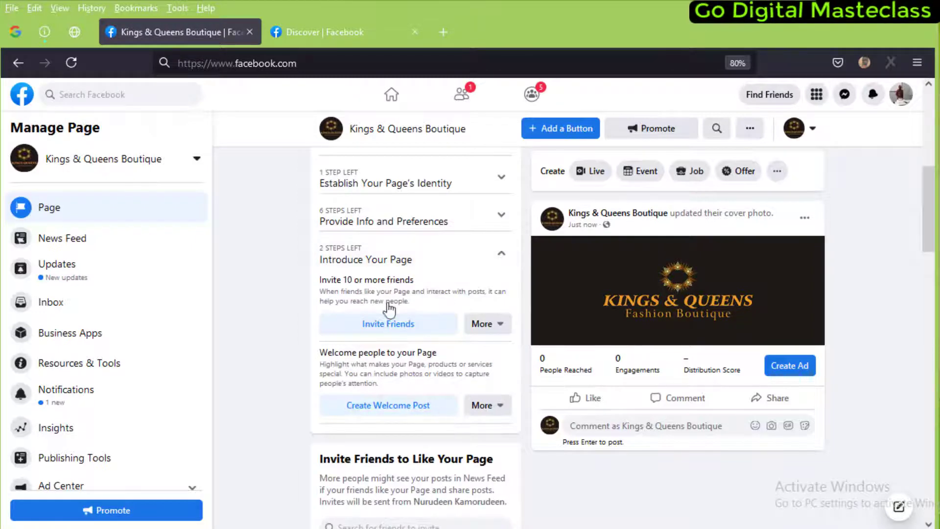
{"action": "left_click", "coordinate": [422, 213]}
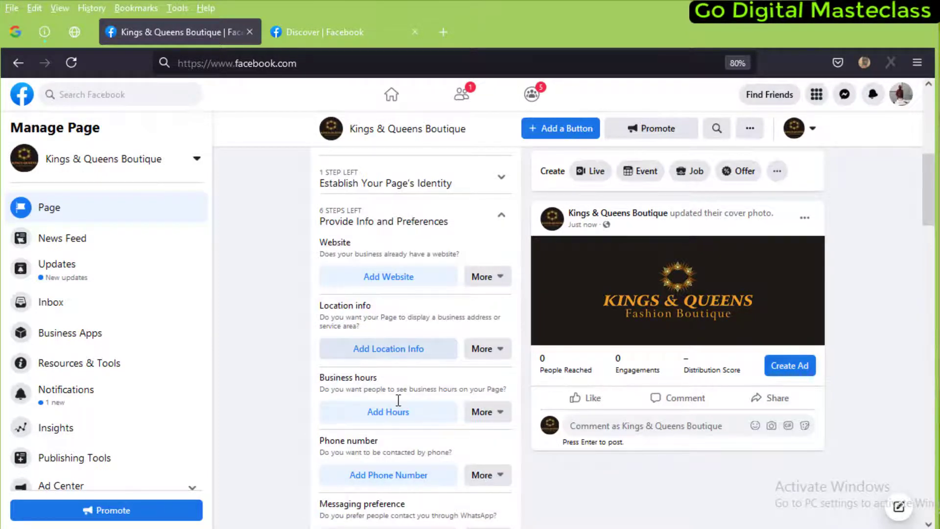
Add the boutique's location, business hours, and a Nigeria +234 phone number
{"action": "left_click", "coordinate": [411, 352]}
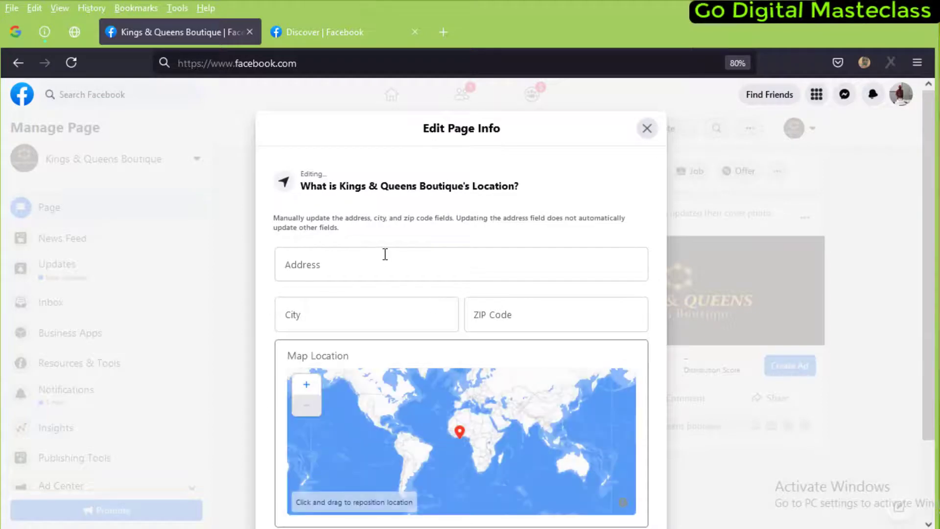
{"action": "left_click", "coordinate": [385, 255]}
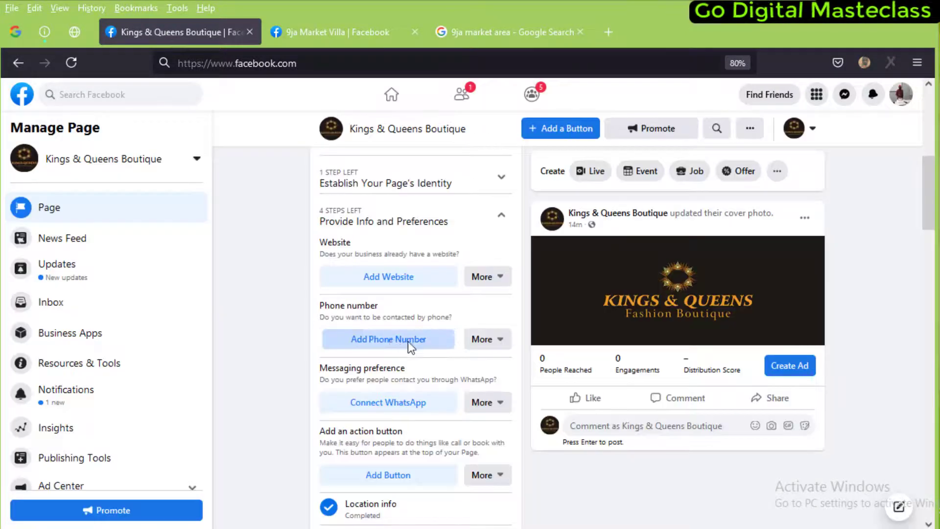
{"action": "left_click", "coordinate": [411, 339]}
{"action": "left_click", "coordinate": [419, 333]}
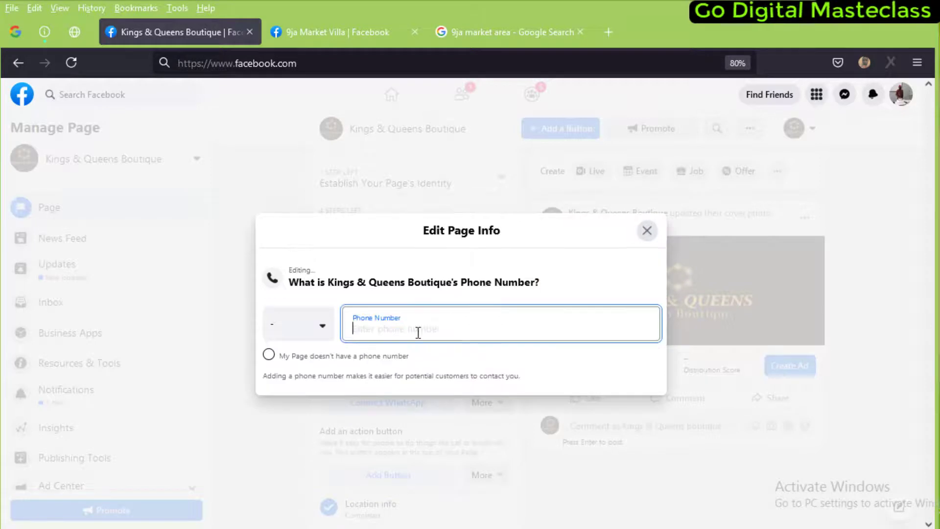
{"action": "left_click", "coordinate": [296, 332]}
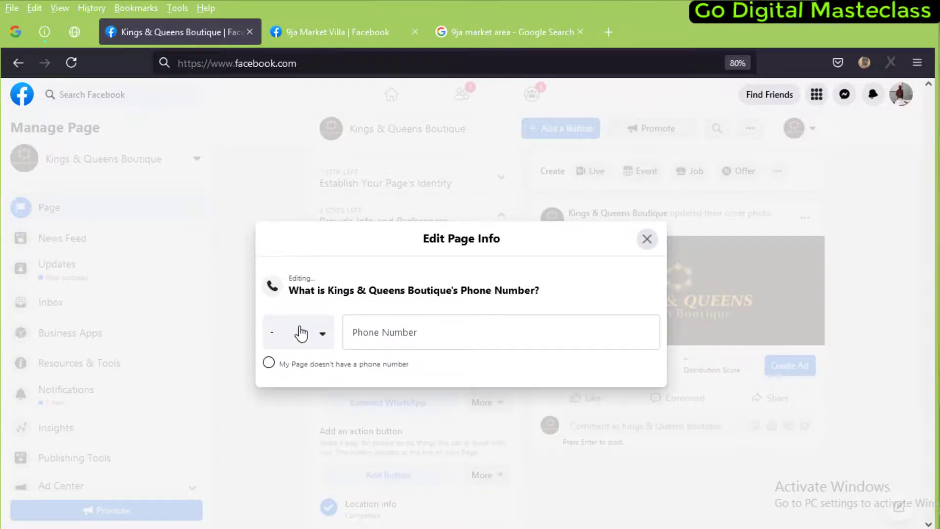
{"action": "left_click", "coordinate": [302, 342]}
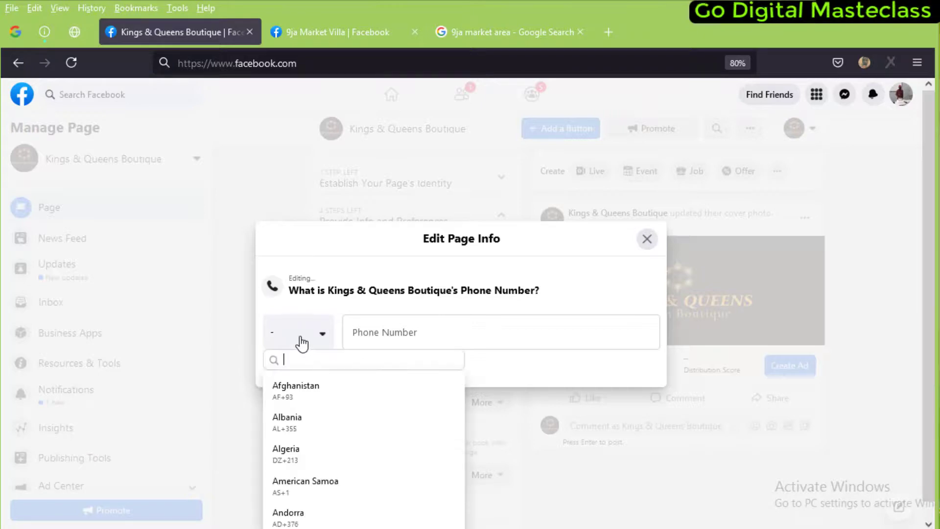
{"action": "type", "text": "niger"}
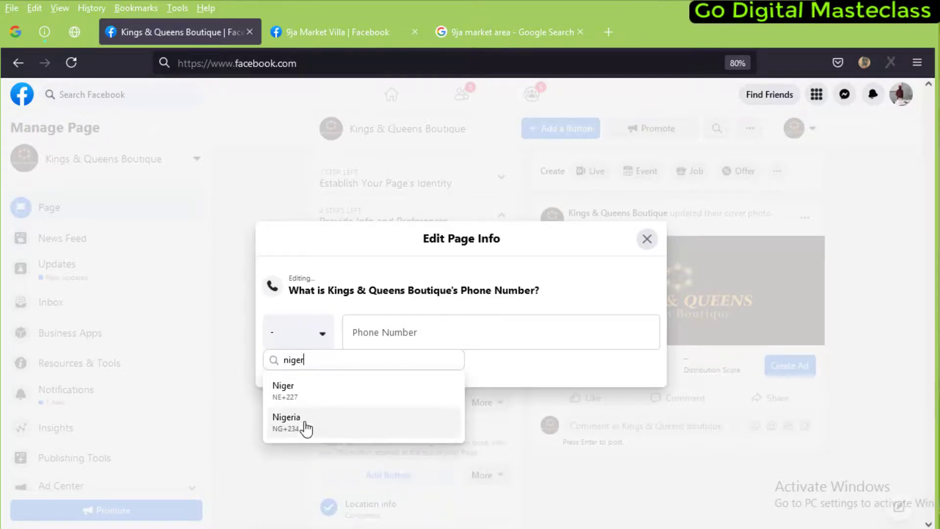
{"action": "left_click", "coordinate": [305, 422]}
{"action": "left_click", "coordinate": [421, 333]}
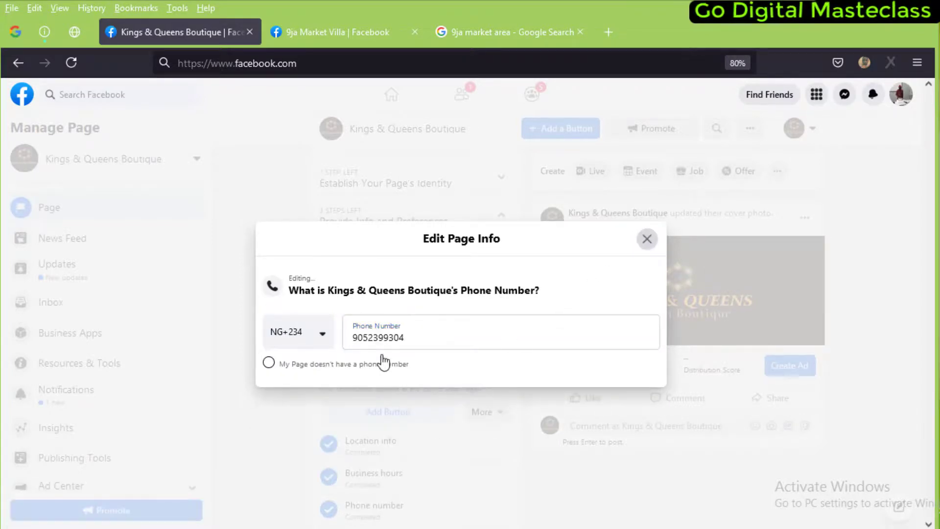
{"action": "left_click", "coordinate": [647, 239]}
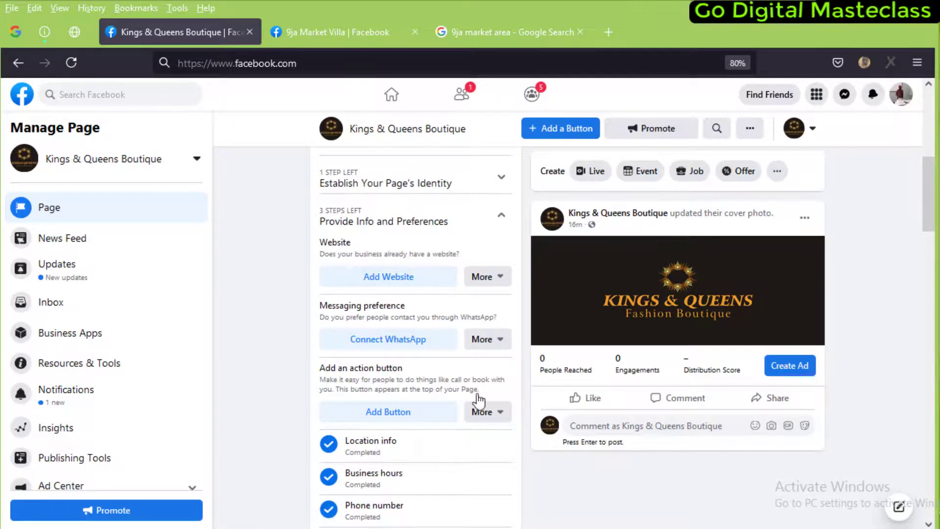
{"action": "scroll", "coordinate": [428, 429], "scroll_direction": "up", "scroll_amount": 1}
{"action": "scroll", "coordinate": [657, 305], "scroll_direction": "up", "scroll_amount": 5}
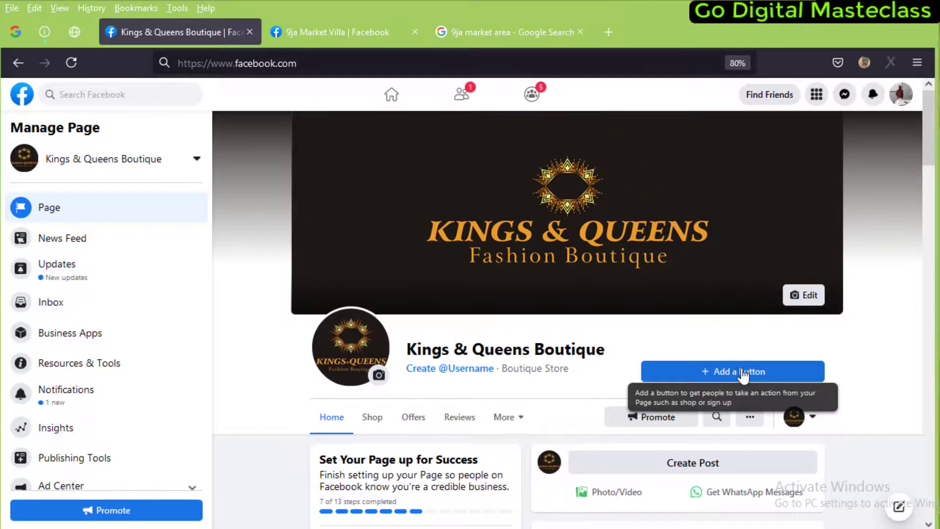
{"action": "scroll", "coordinate": [732, 265], "scroll_direction": "down", "scroll_amount": 4}
{"action": "scroll", "coordinate": [732, 265], "scroll_direction": "down", "scroll_amount": 3}
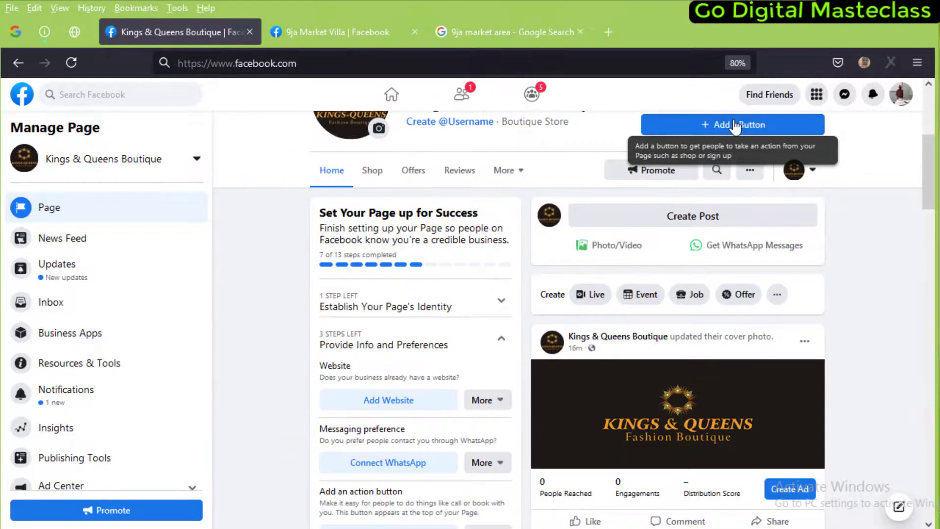
{"action": "left_click", "coordinate": [735, 125]}
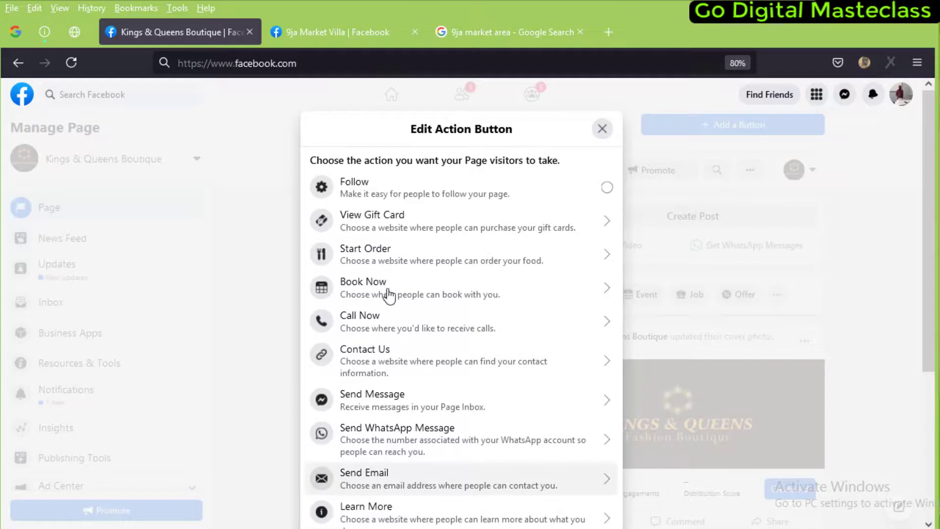
{"action": "scroll", "coordinate": [405, 404], "scroll_direction": "down", "scroll_amount": 1}
{"action": "scroll", "coordinate": [406, 405], "scroll_direction": "down", "scroll_amount": 4}
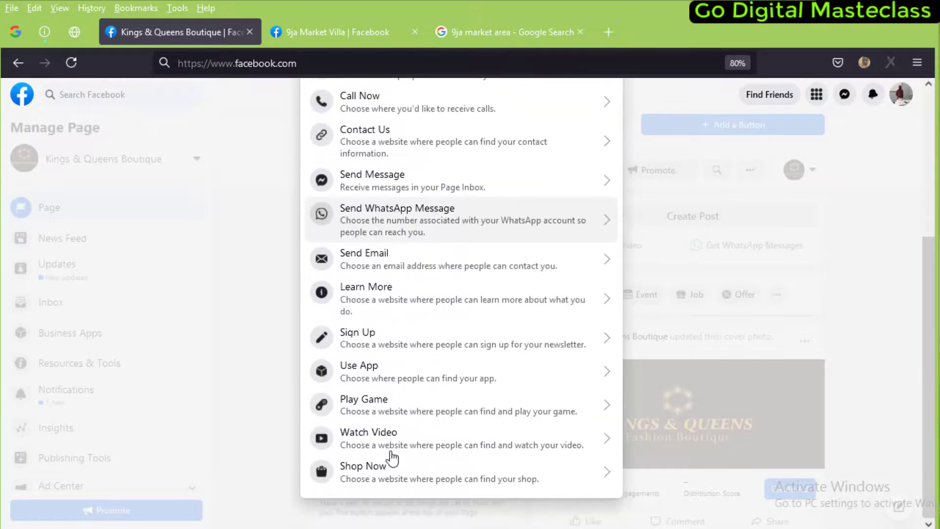
{"action": "left_click", "coordinate": [375, 477]}
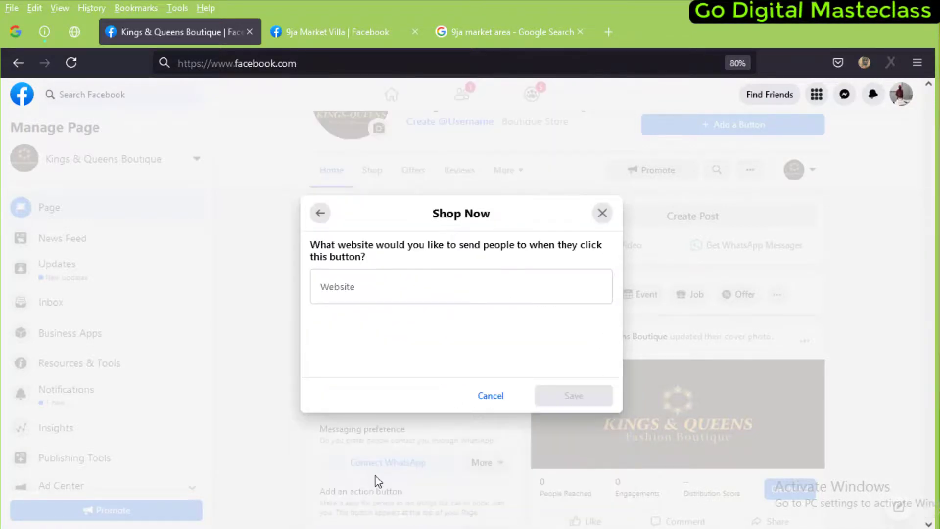
{"action": "left_click", "coordinate": [360, 287]}
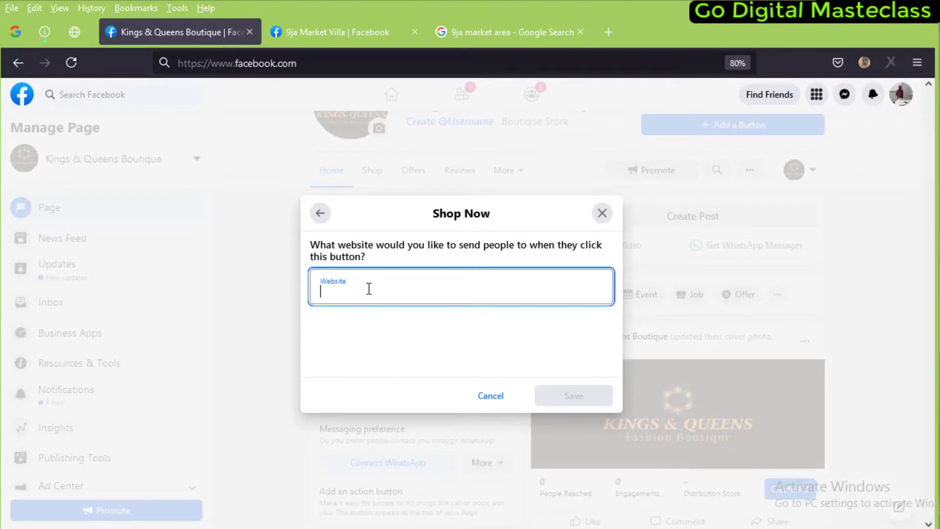
{"action": "left_click", "coordinate": [490, 396]}
{"action": "scroll", "coordinate": [656, 434], "scroll_direction": "down", "scroll_amount": 2}
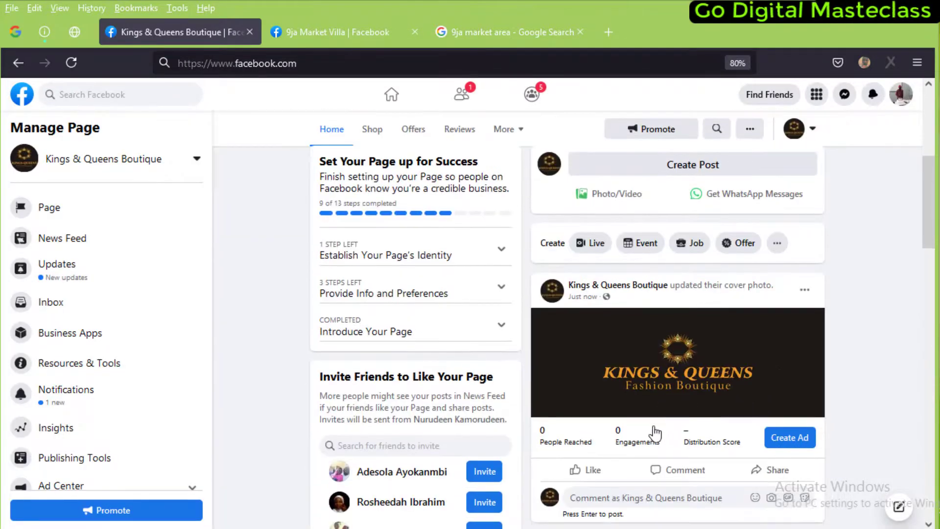
Open the Kings & Queens Boutique page's Shop section from the page header
{"action": "scroll", "coordinate": [655, 434], "scroll_direction": "down", "scroll_amount": 5}
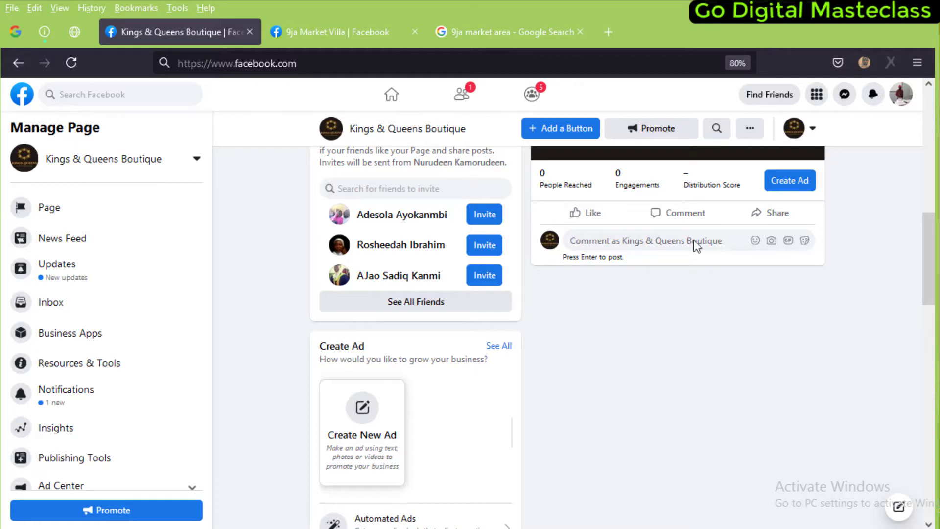
{"action": "scroll", "coordinate": [535, 263], "scroll_direction": "up", "scroll_amount": 7}
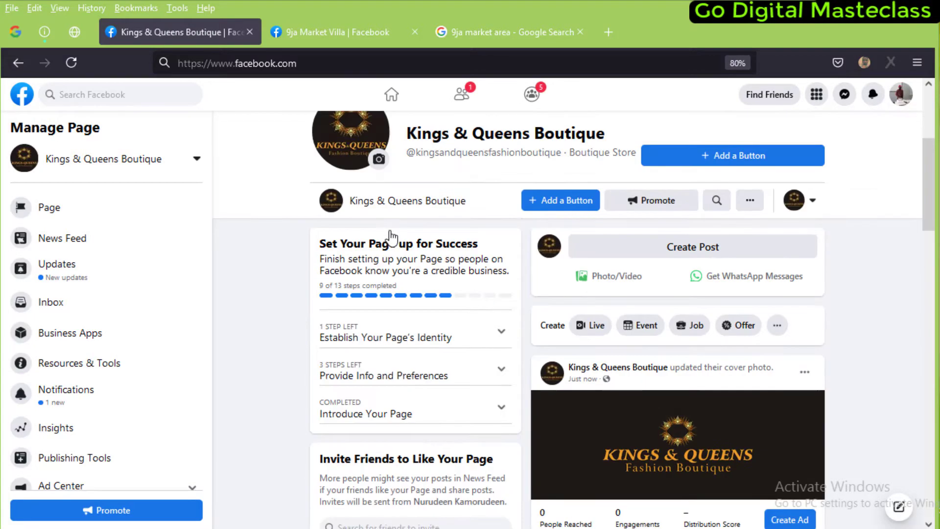
{"action": "scroll", "coordinate": [380, 221], "scroll_direction": "up", "scroll_amount": 3}
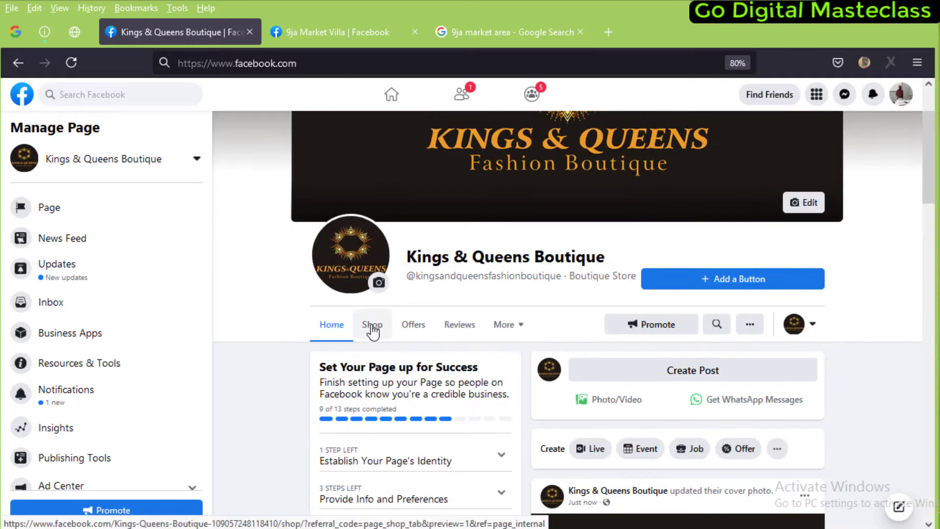
{"action": "left_click", "coordinate": [372, 325]}
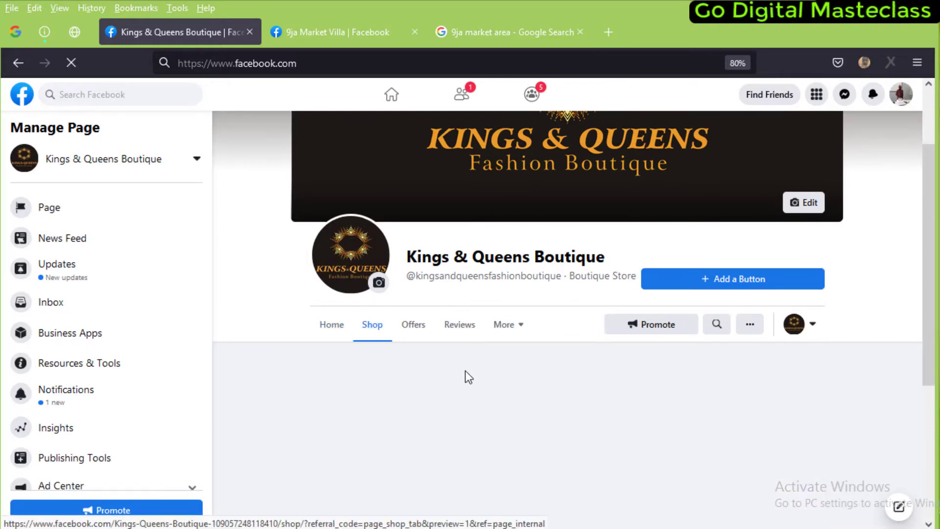